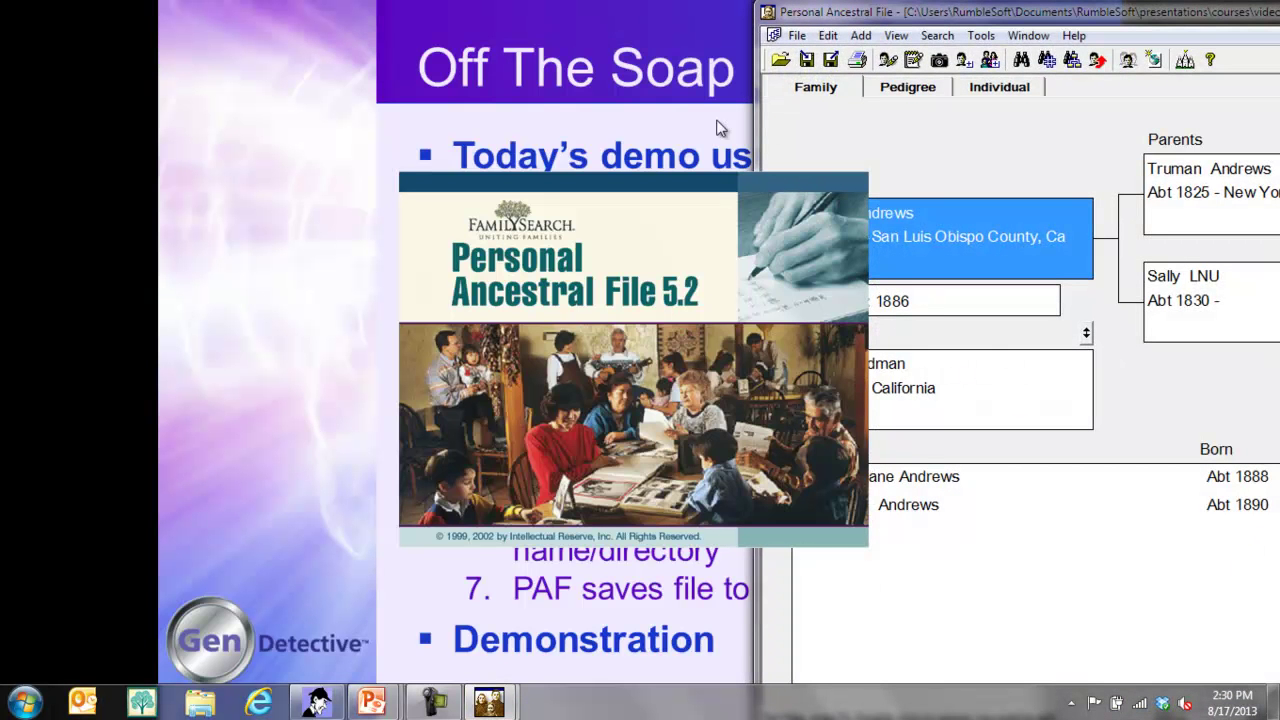
Move the Personal Ancestral File window aside and maximize it to fill the screen.
drag(1104, 16, 766, 14)
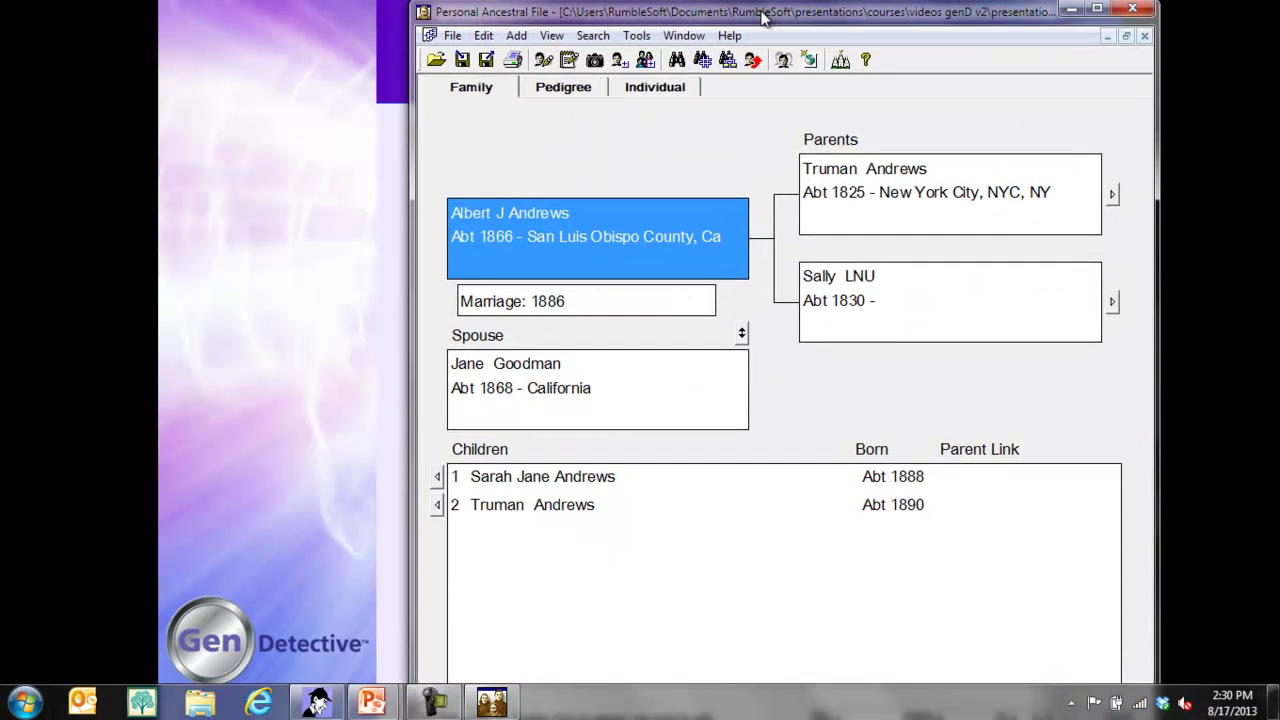
drag(1088, 12, 941, 22)
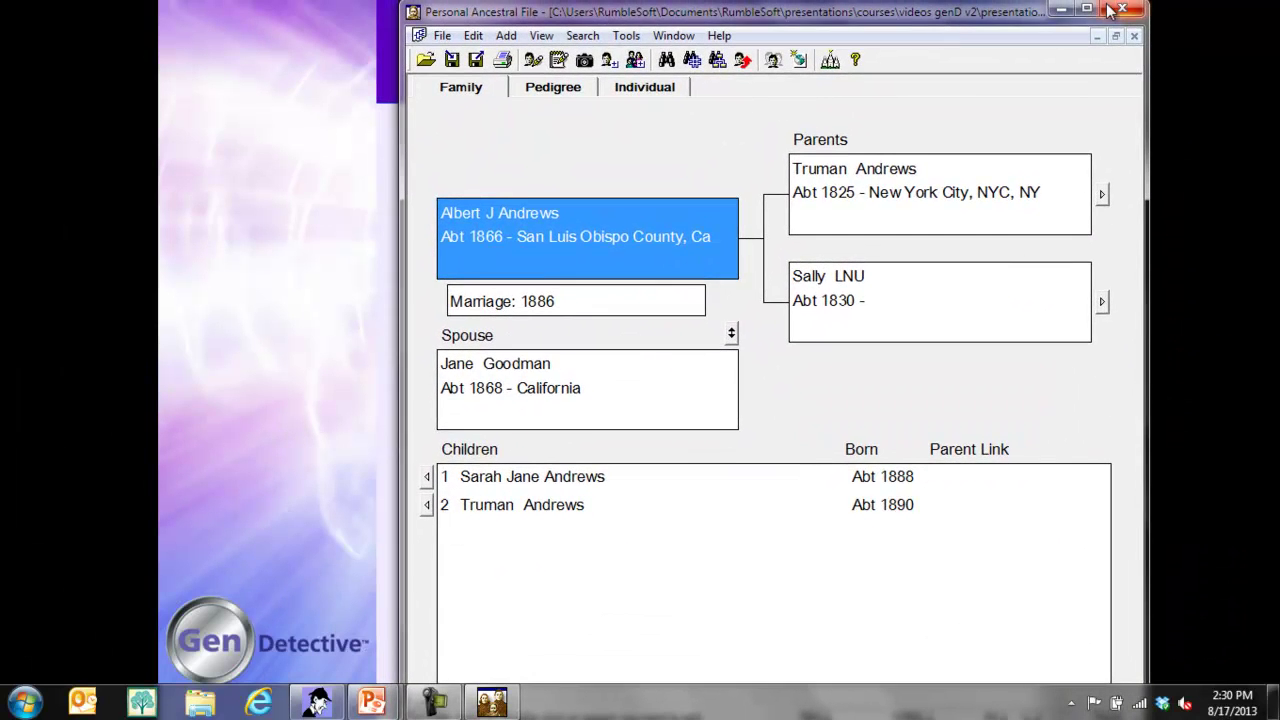
click(1087, 8)
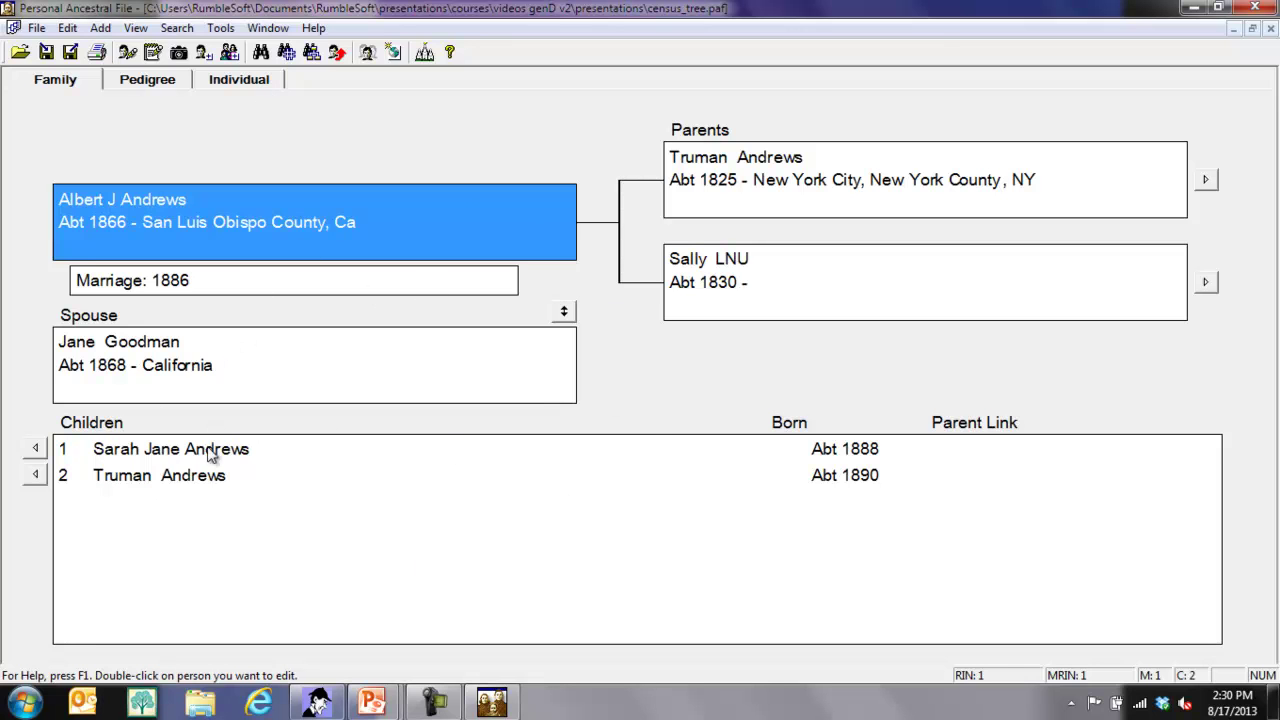
click(137, 455)
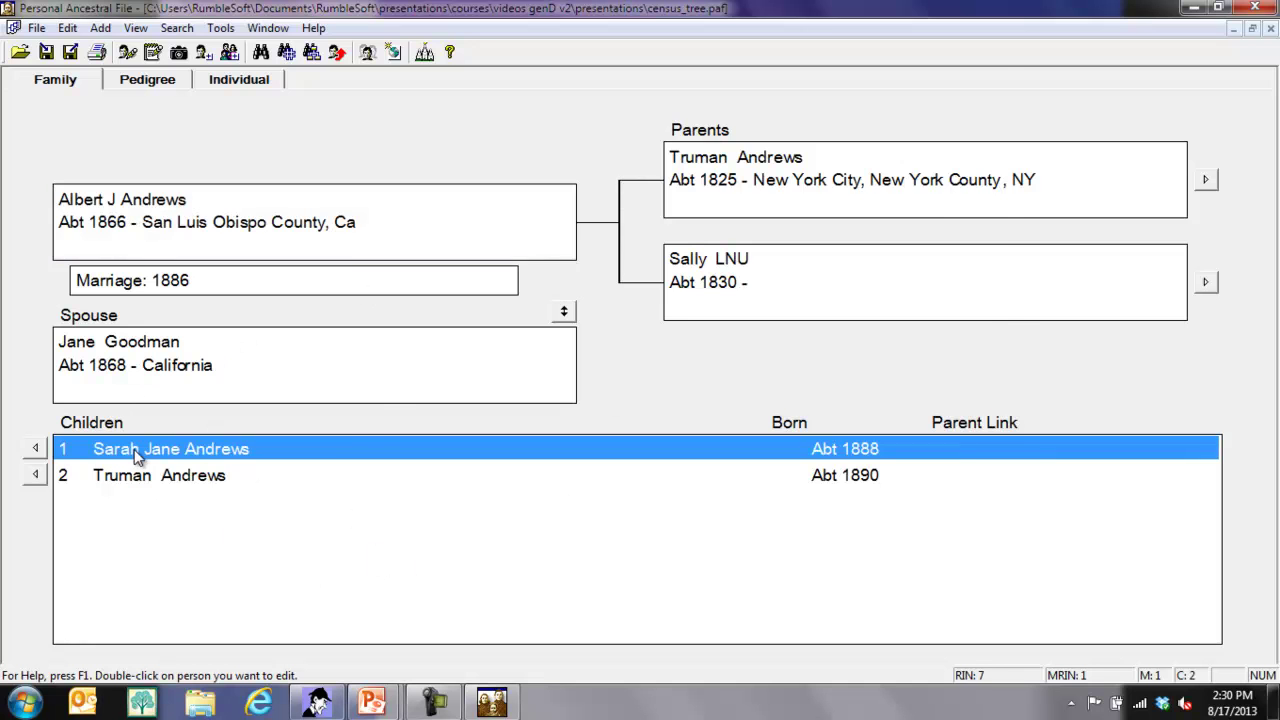
double_click(137, 455)
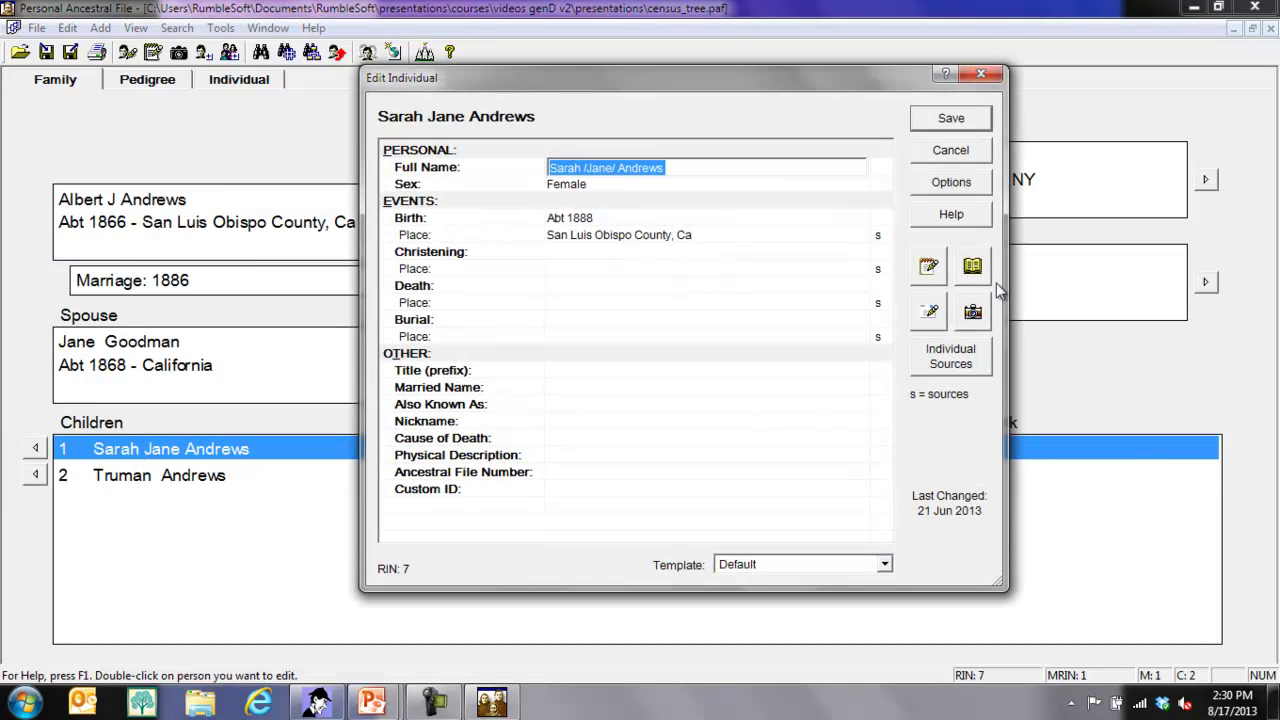
click(951, 151)
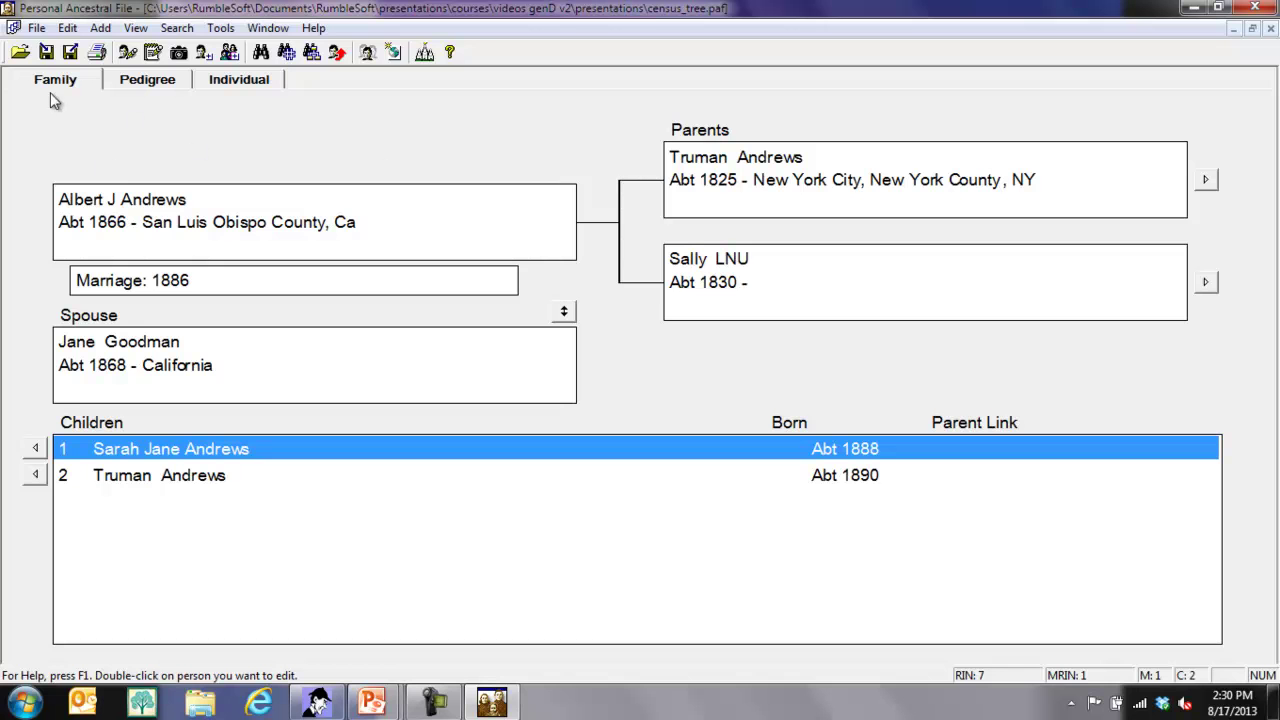
Start a GEDCOM export set to Other GEDCOM 5.5 with the ANSEL character set.
click(37, 28)
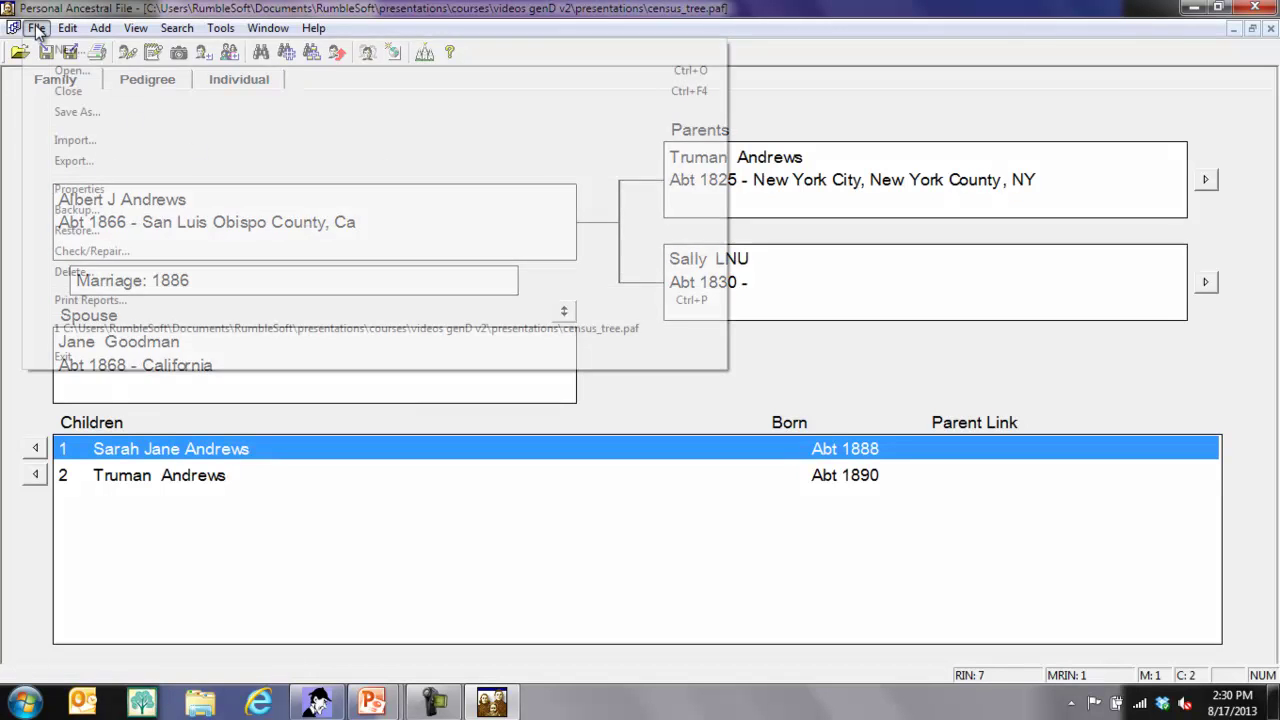
click(73, 161)
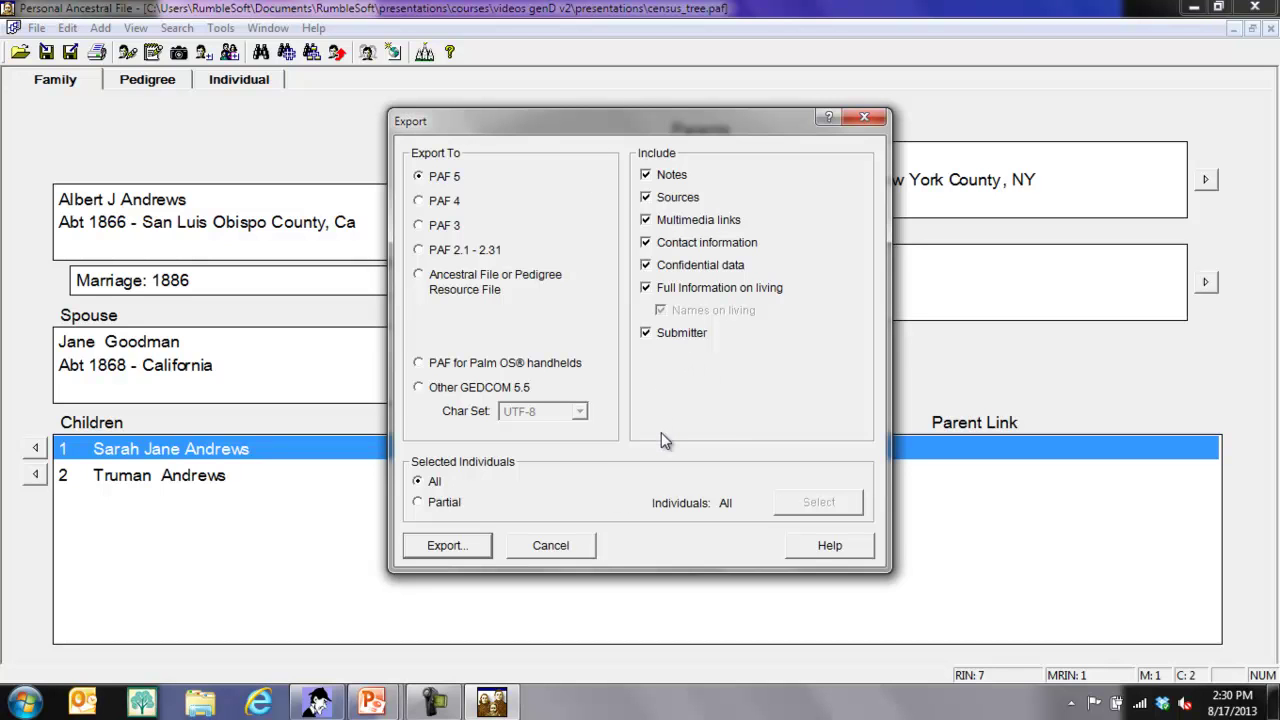
click(418, 389)
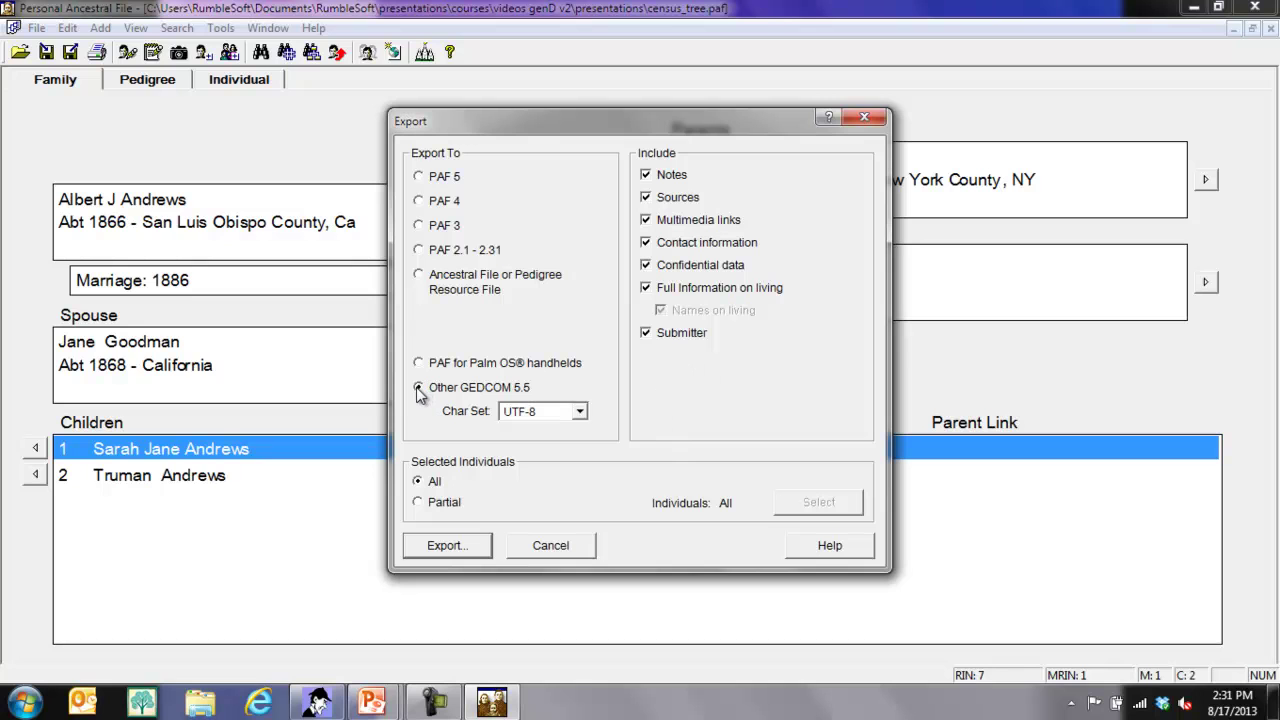
click(581, 418)
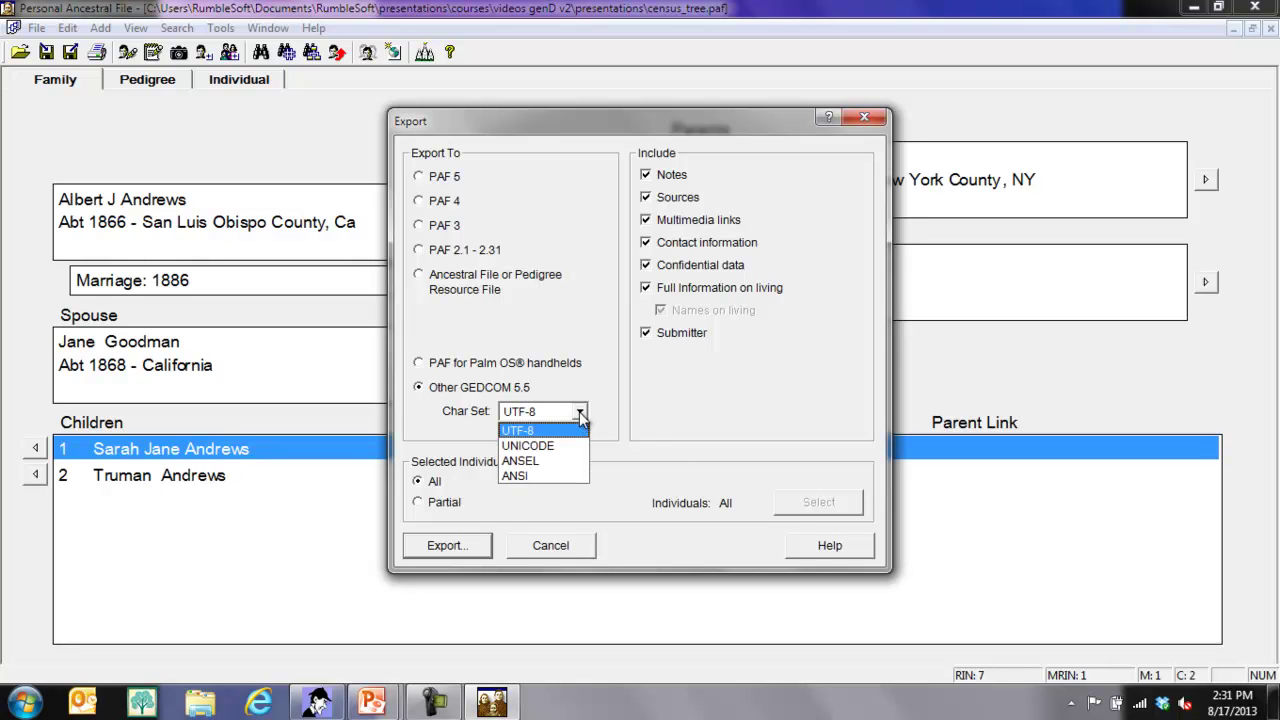
click(562, 460)
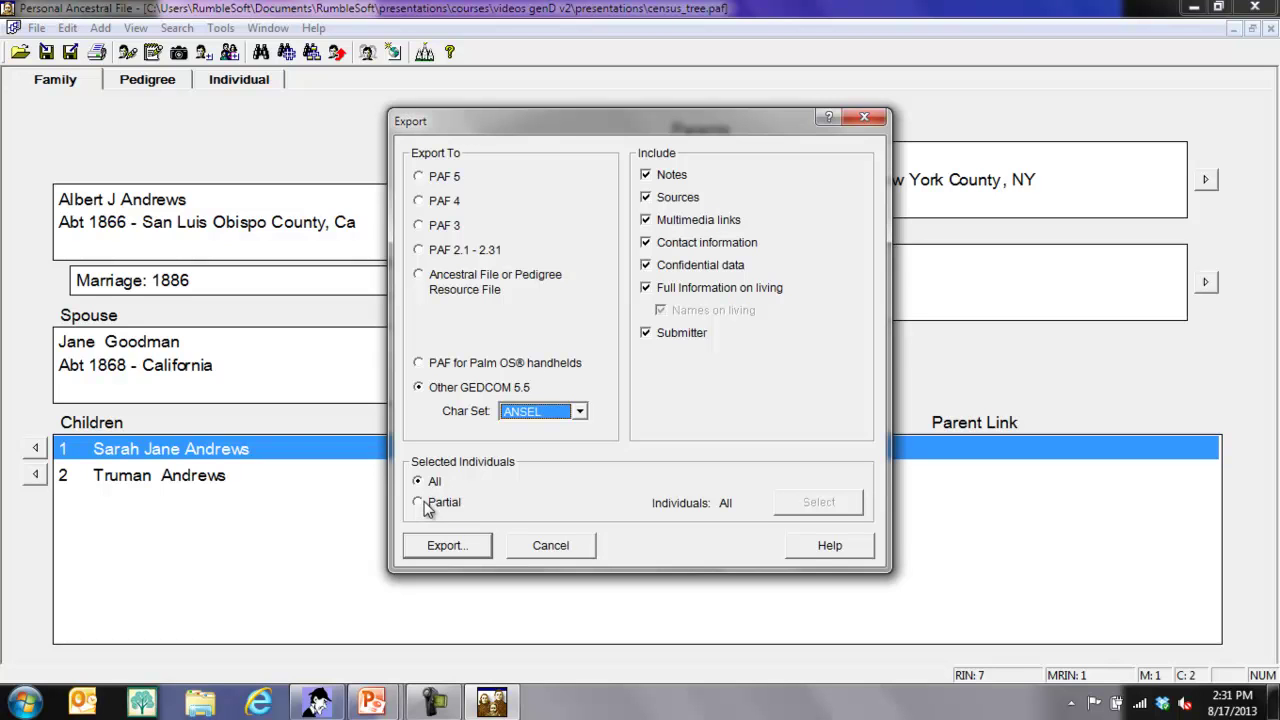
Export to demo.ged, accepting the ANSEL warning and replacing the existing file.
click(447, 549)
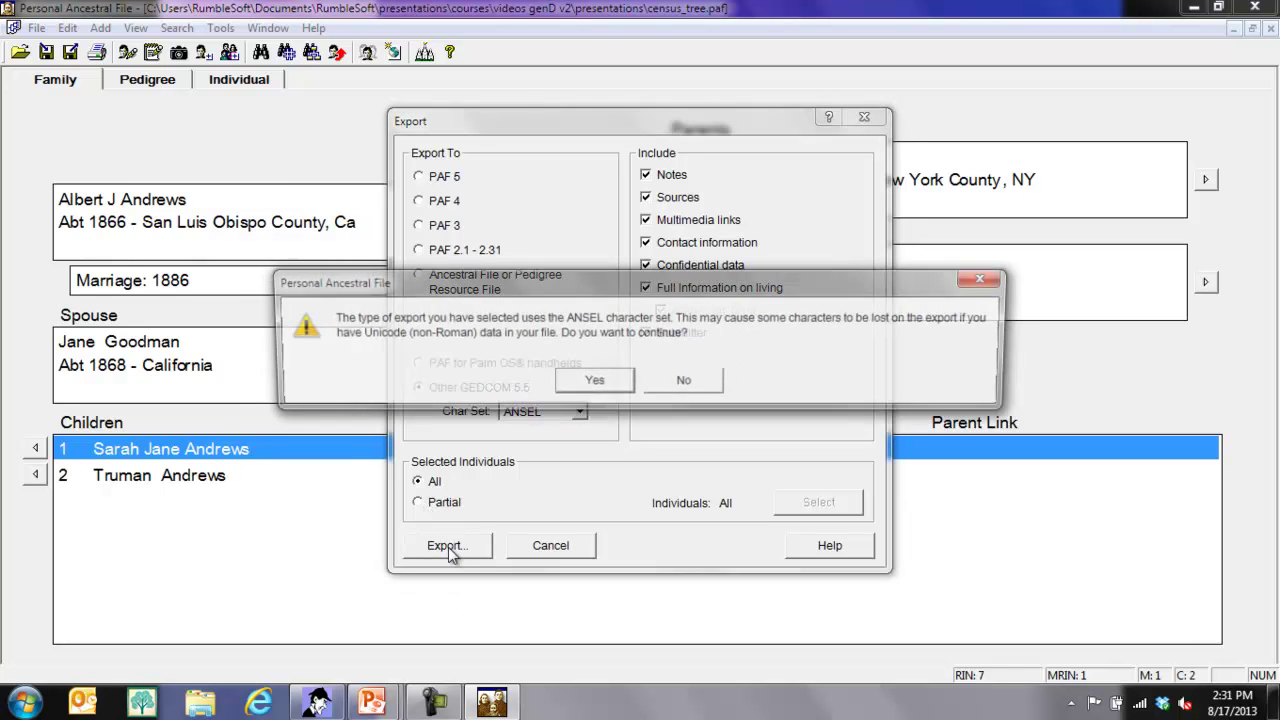
click(610, 383)
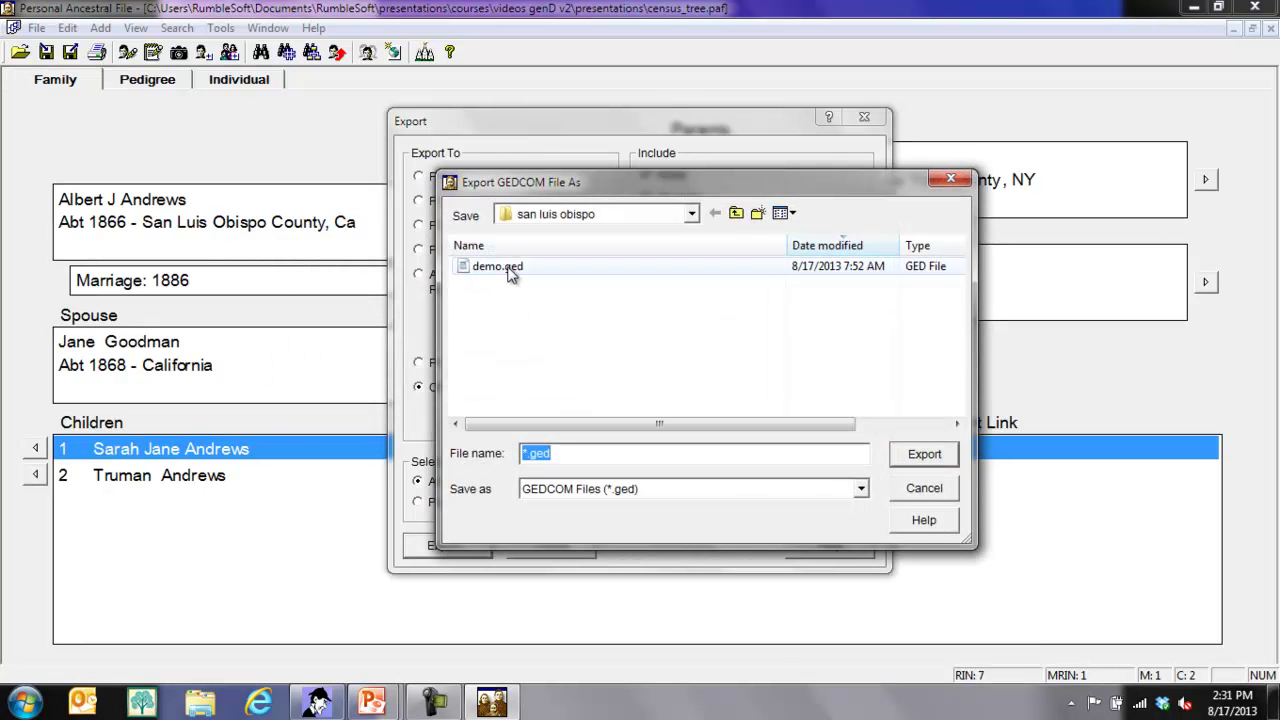
click(509, 267)
click(918, 456)
click(632, 412)
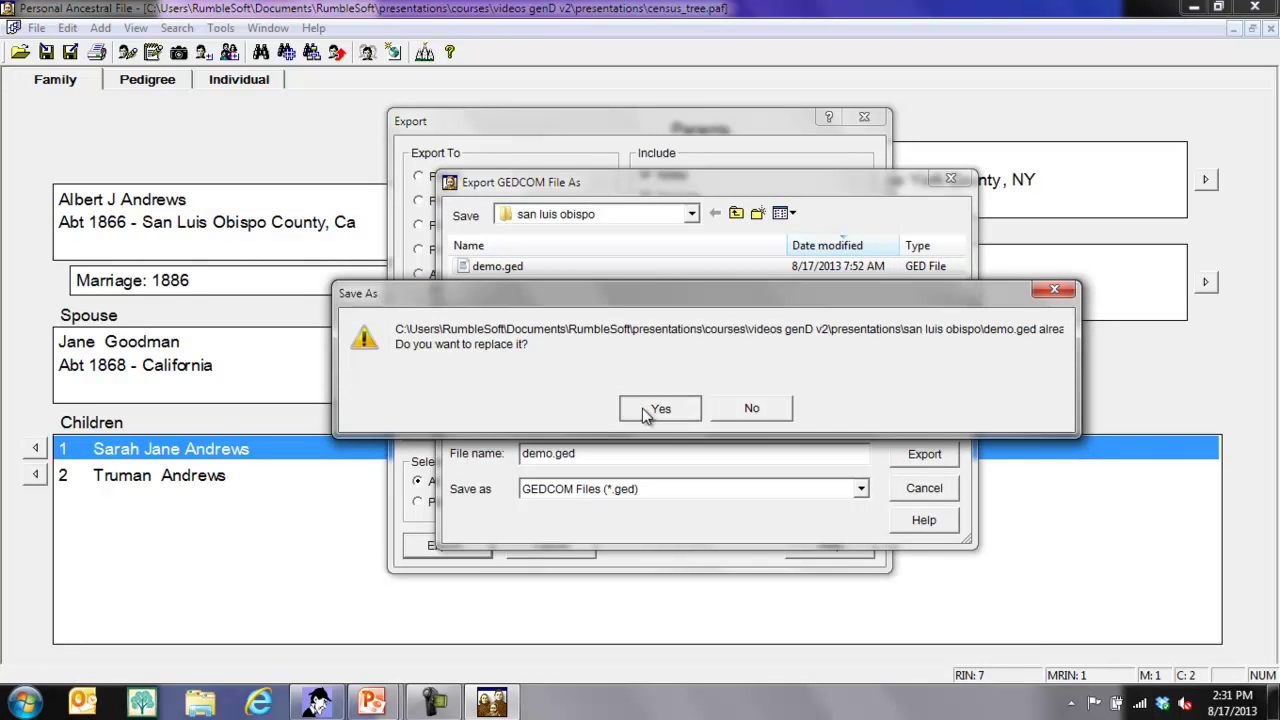
click(640, 384)
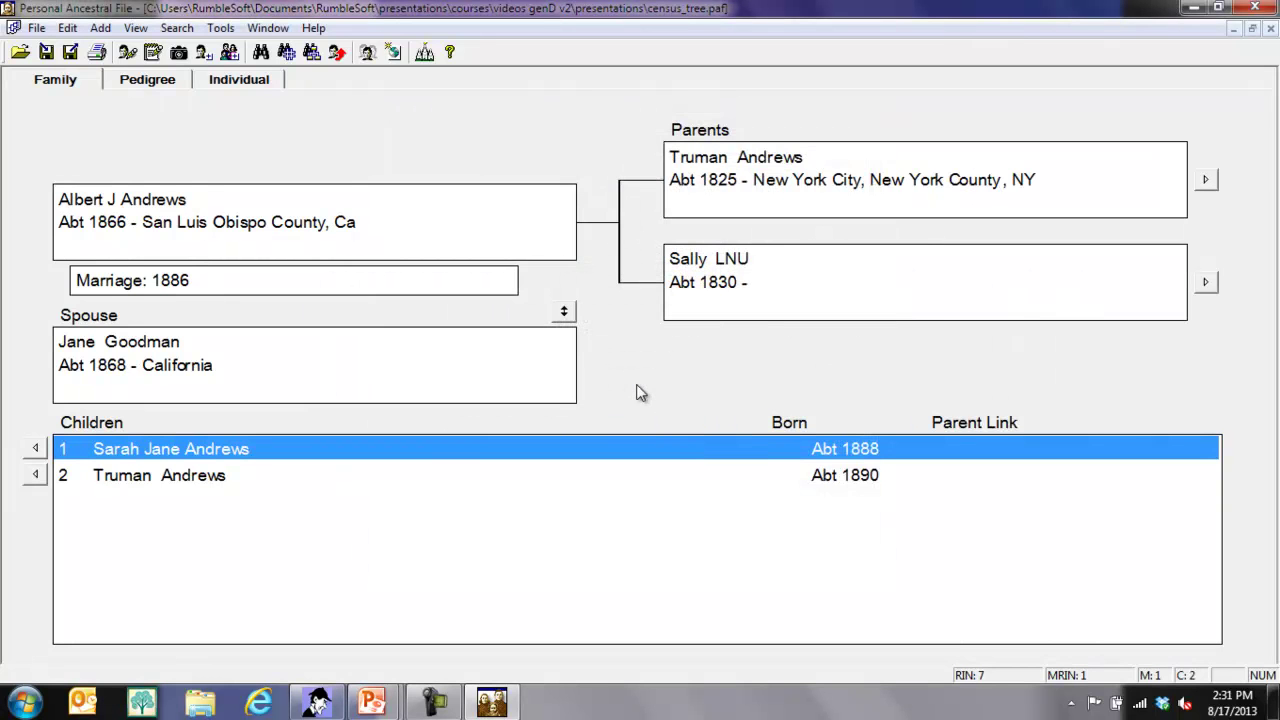
Return to the slide show's Demonstration slide and open its PAF GEDCOM file link, allowing it past the security warning.
click(390, 704)
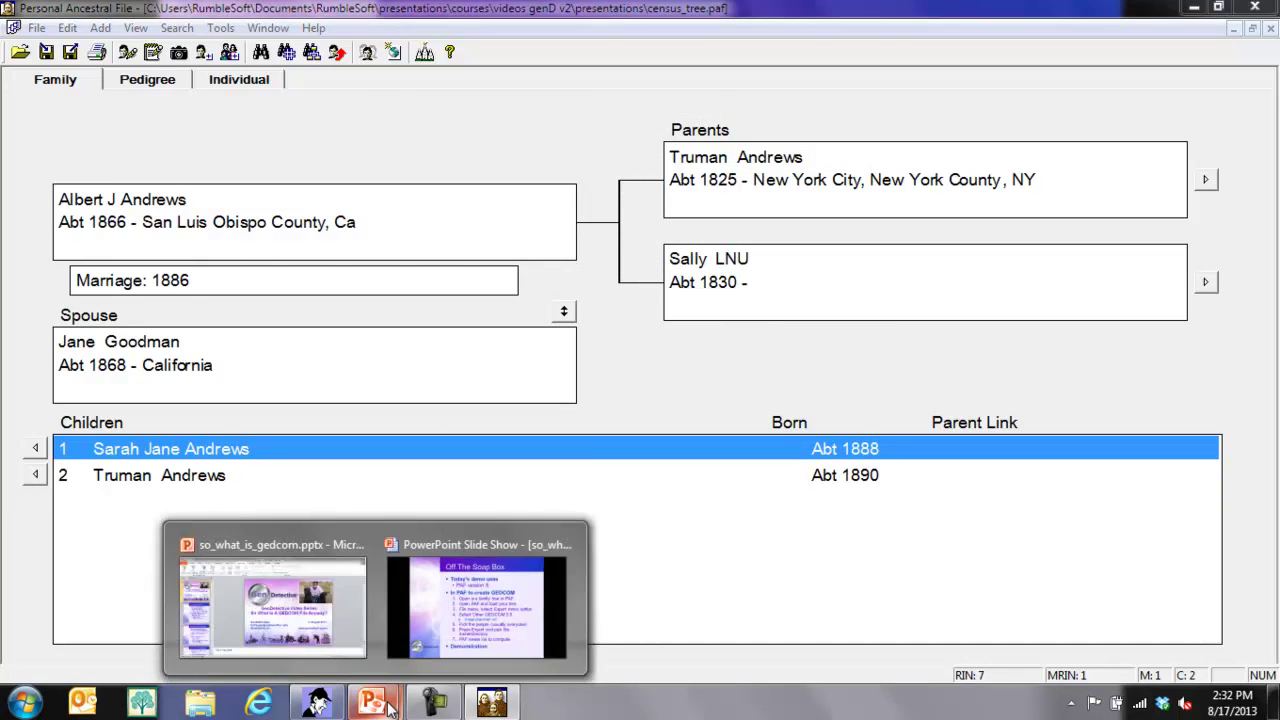
click(475, 630)
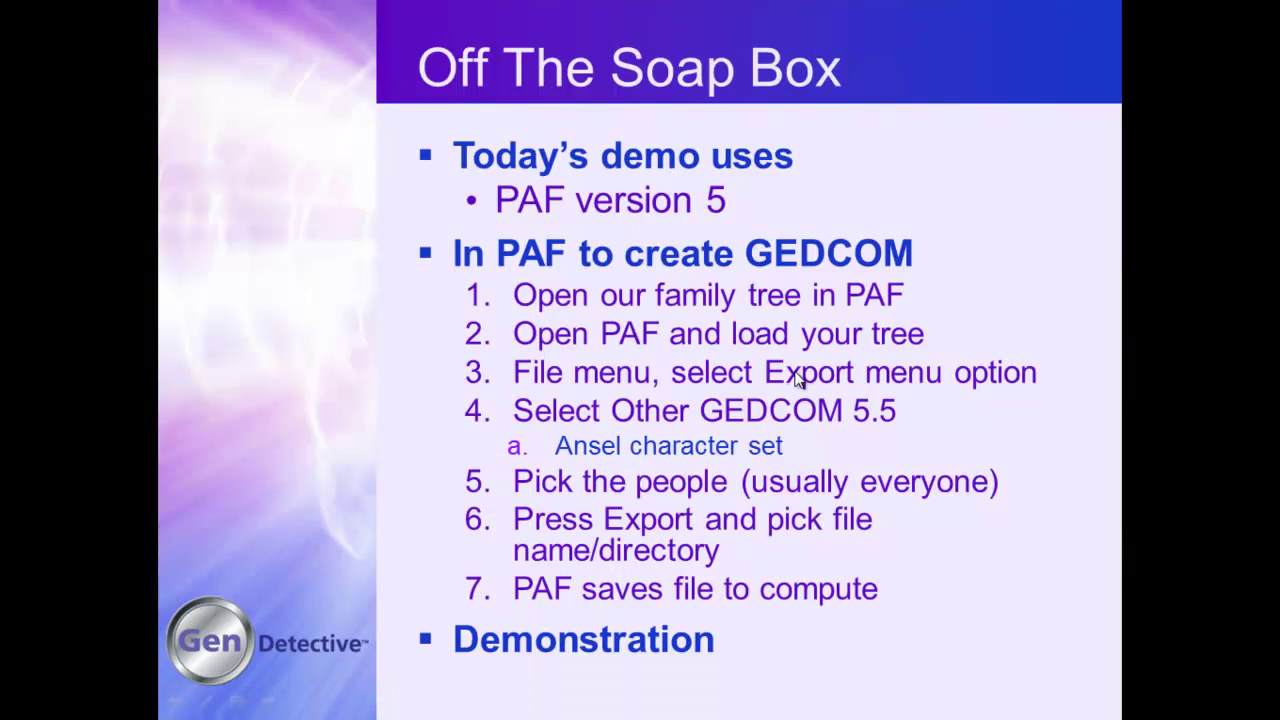
click(797, 380)
click(678, 255)
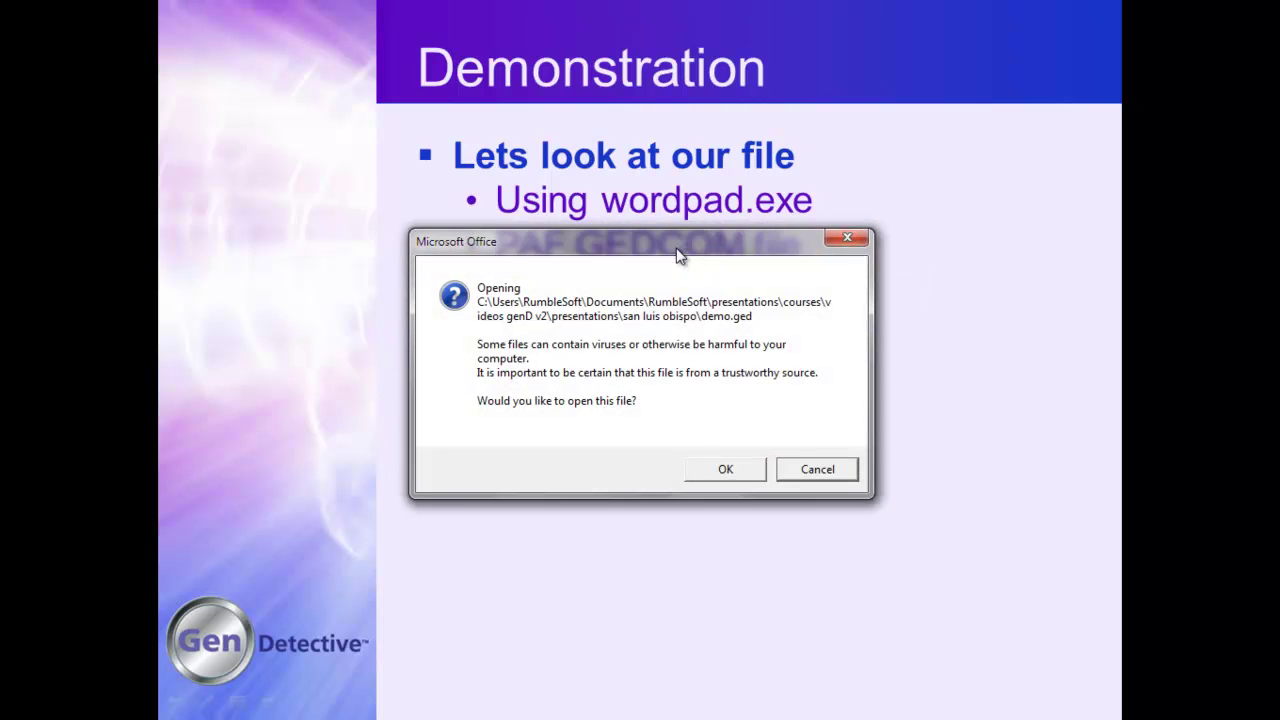
click(725, 469)
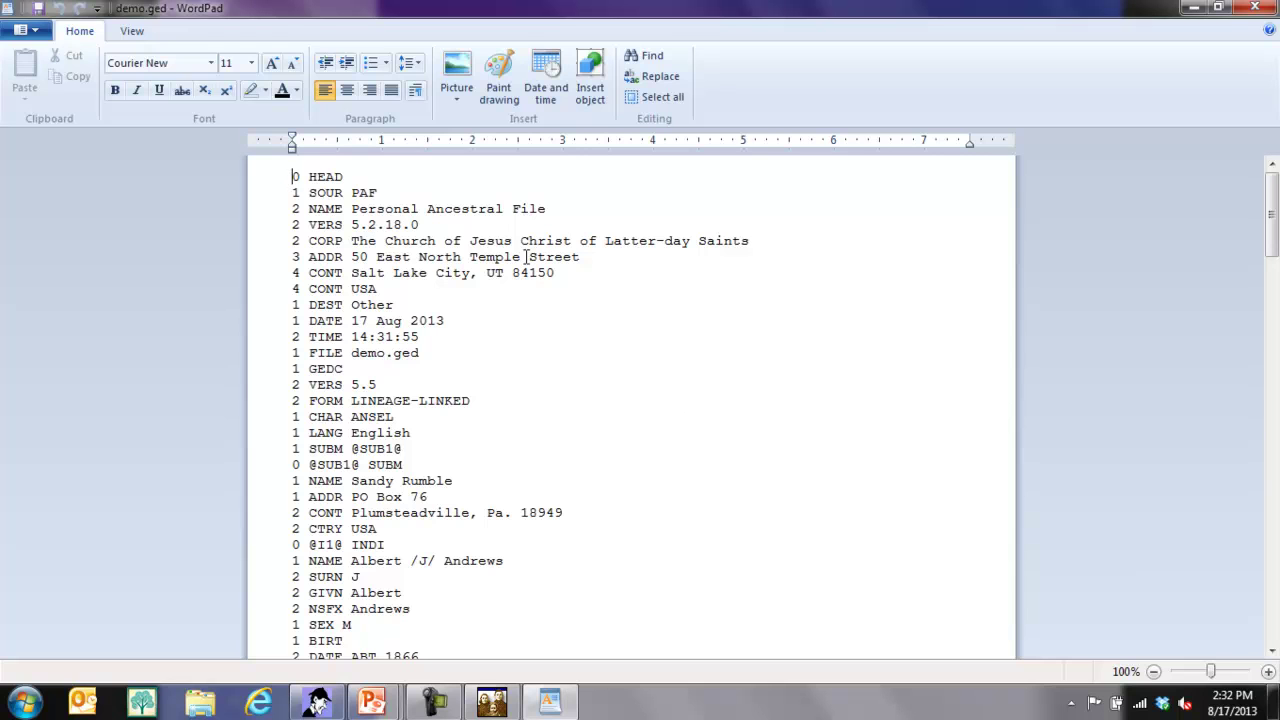
Highlight the header's source PAF, version 5.2.18.0 and file name demo.ged.
double_click(363, 194)
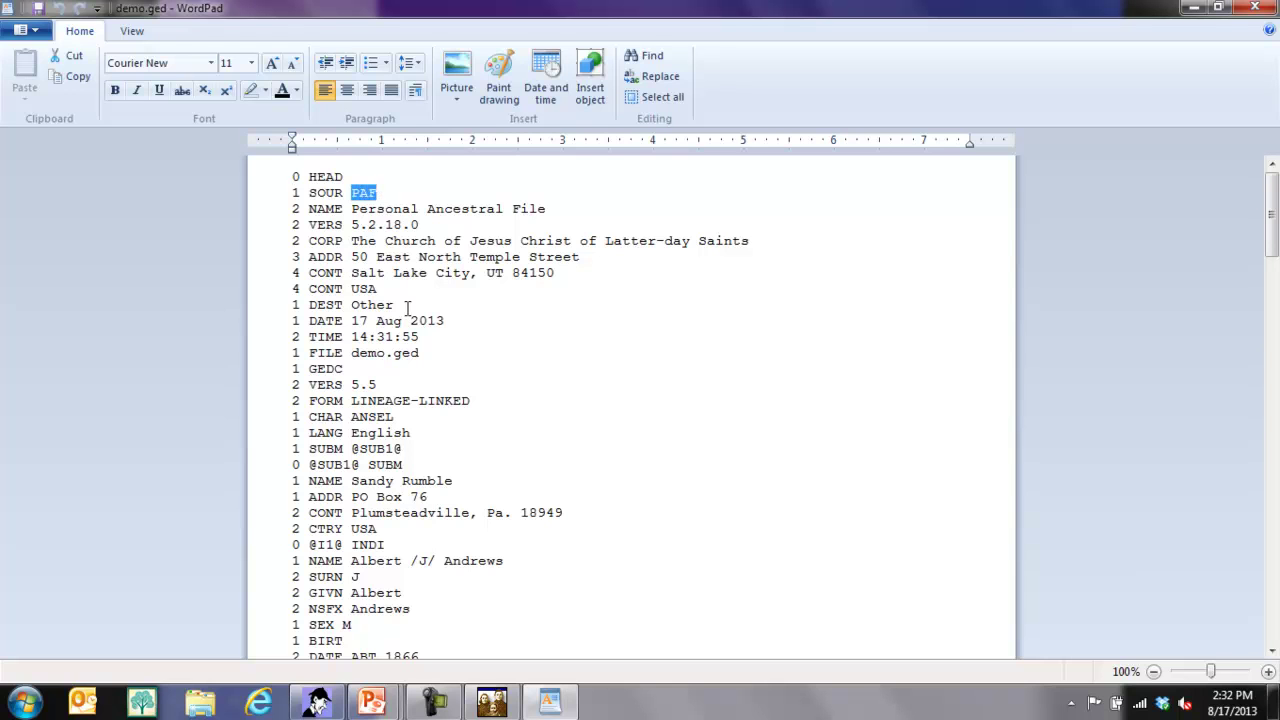
drag(351, 226, 458, 227)
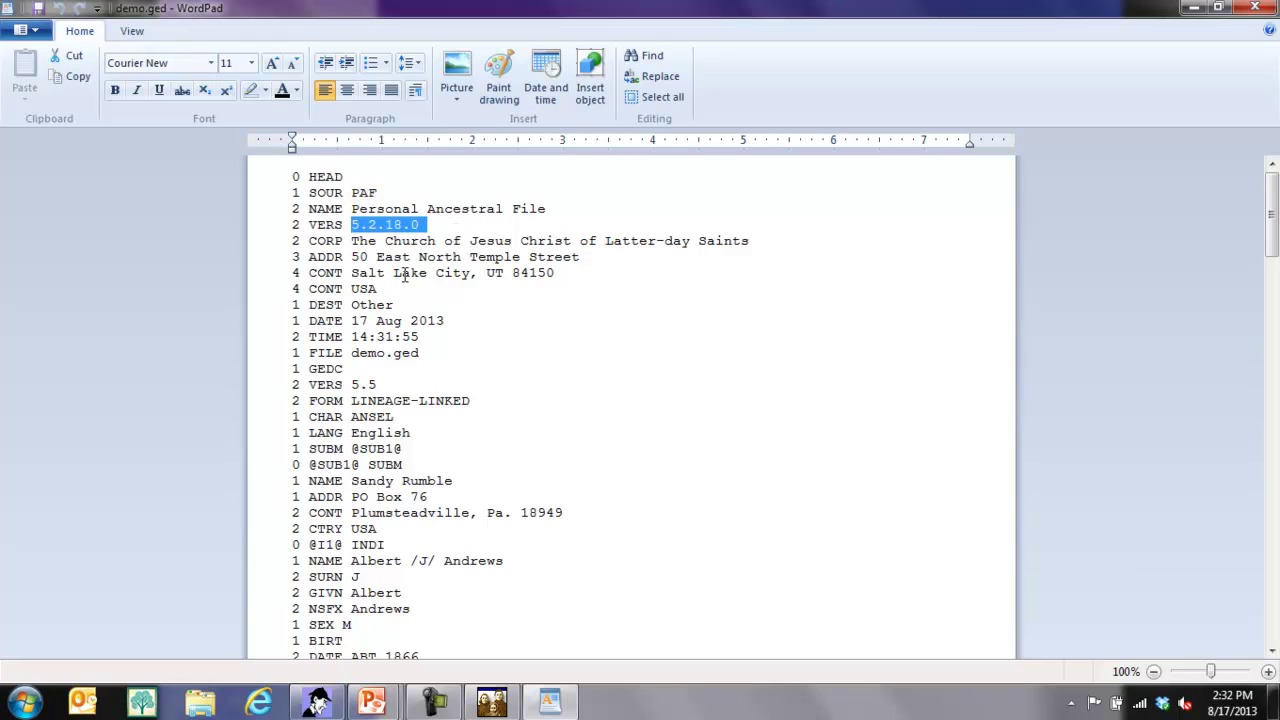
click(378, 305)
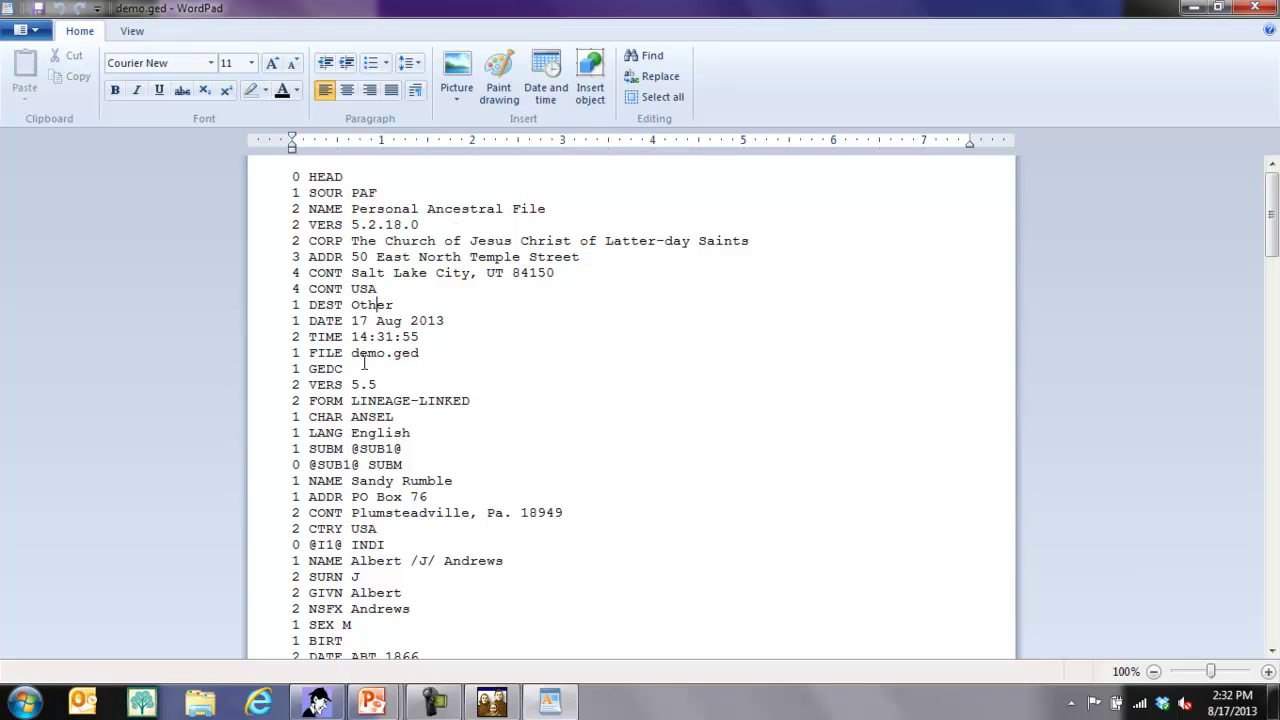
double_click(364, 353)
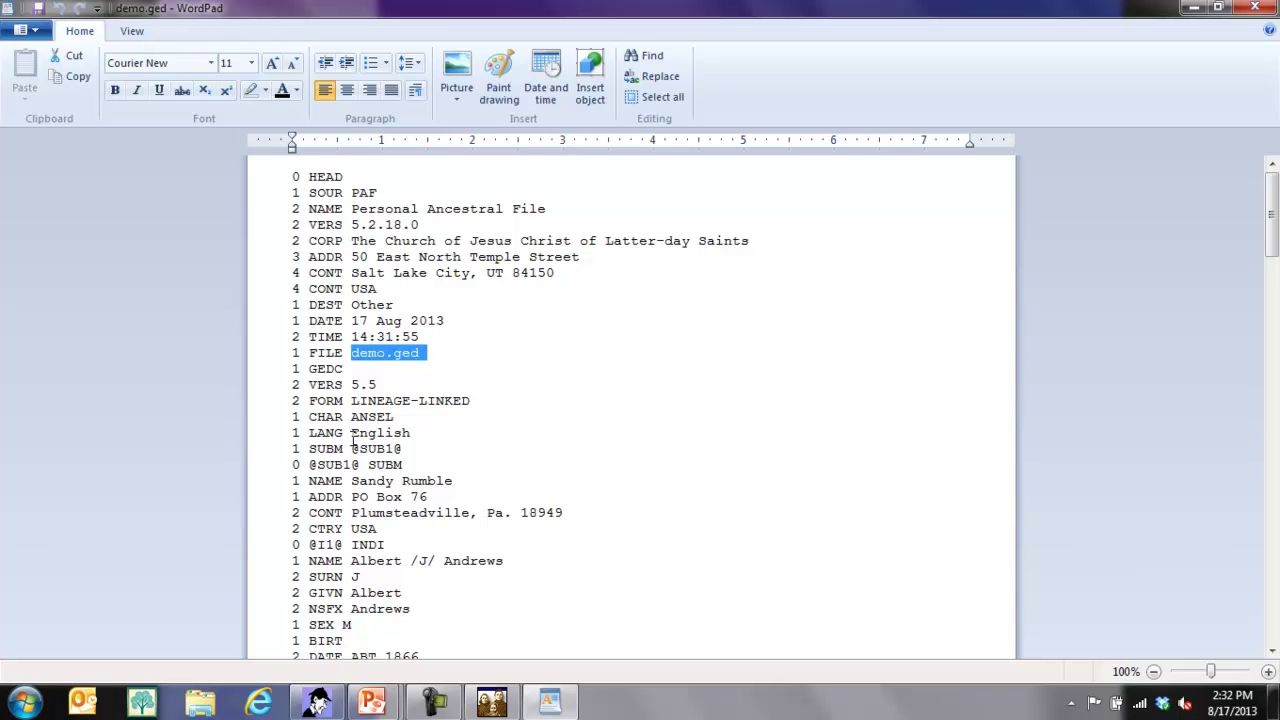
drag(351, 449, 437, 535)
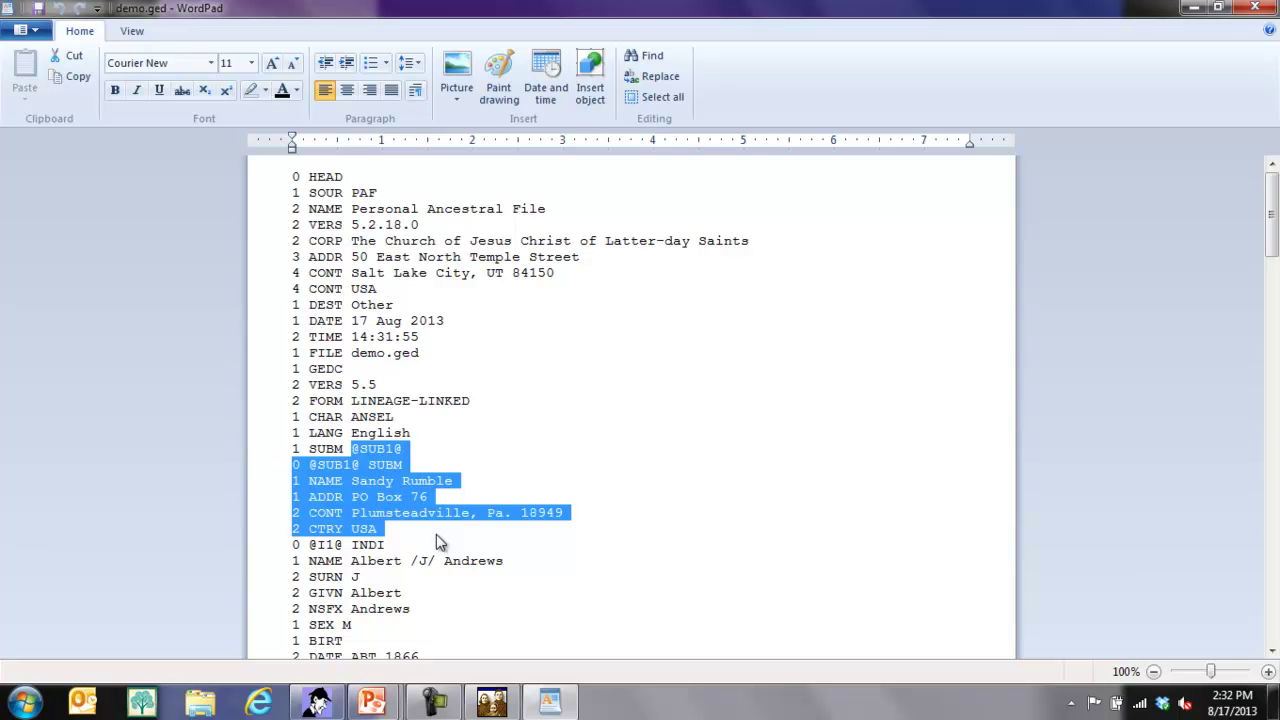
click(333, 478)
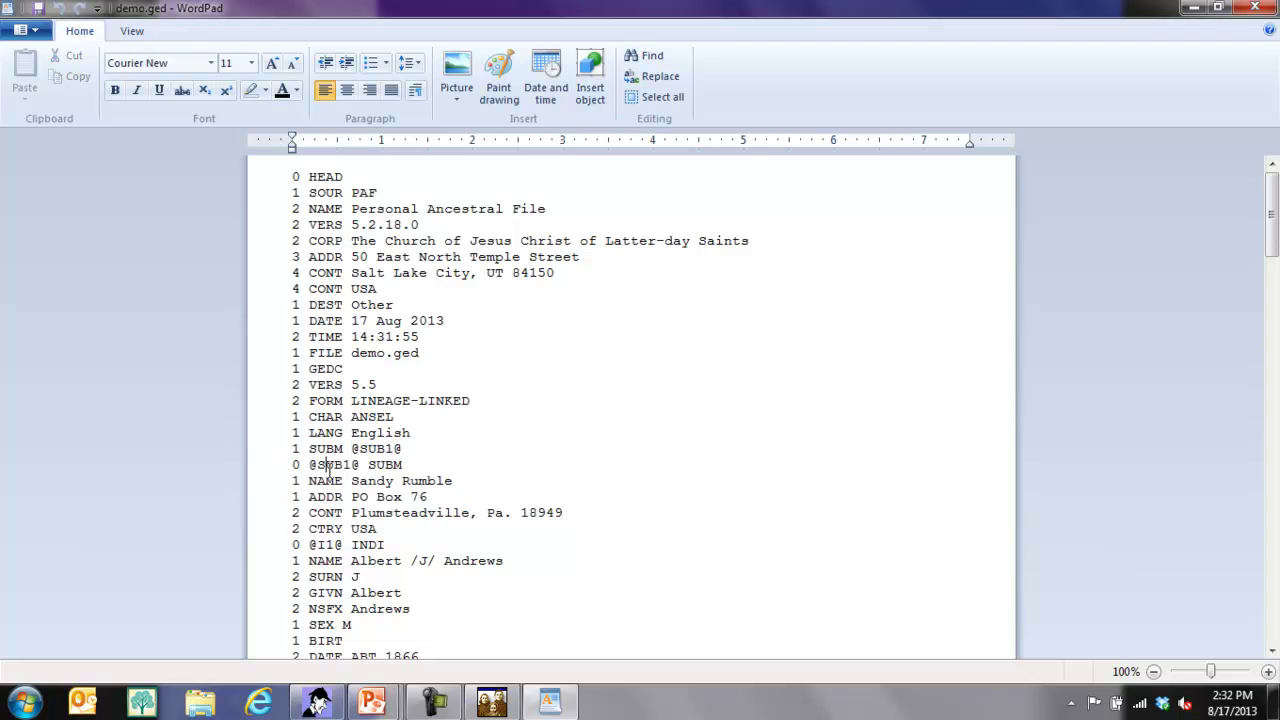
drag(292, 465, 356, 466)
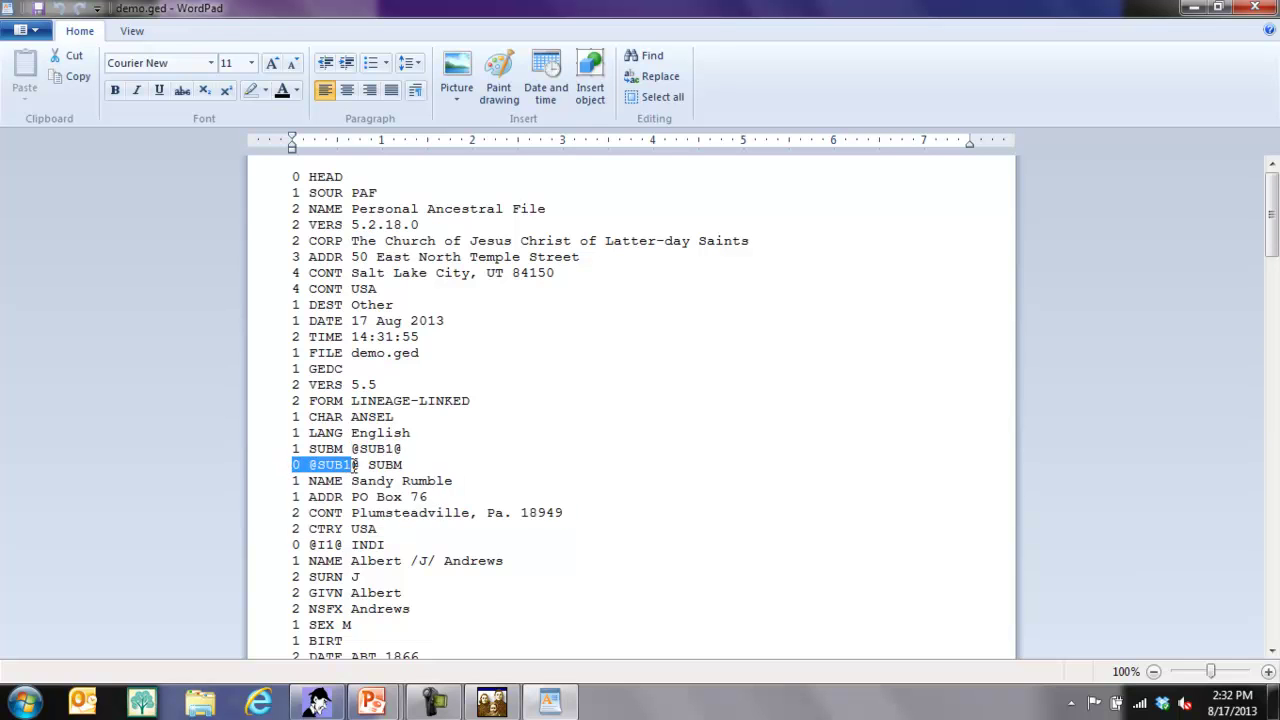
click(293, 545)
drag(293, 545, 373, 552)
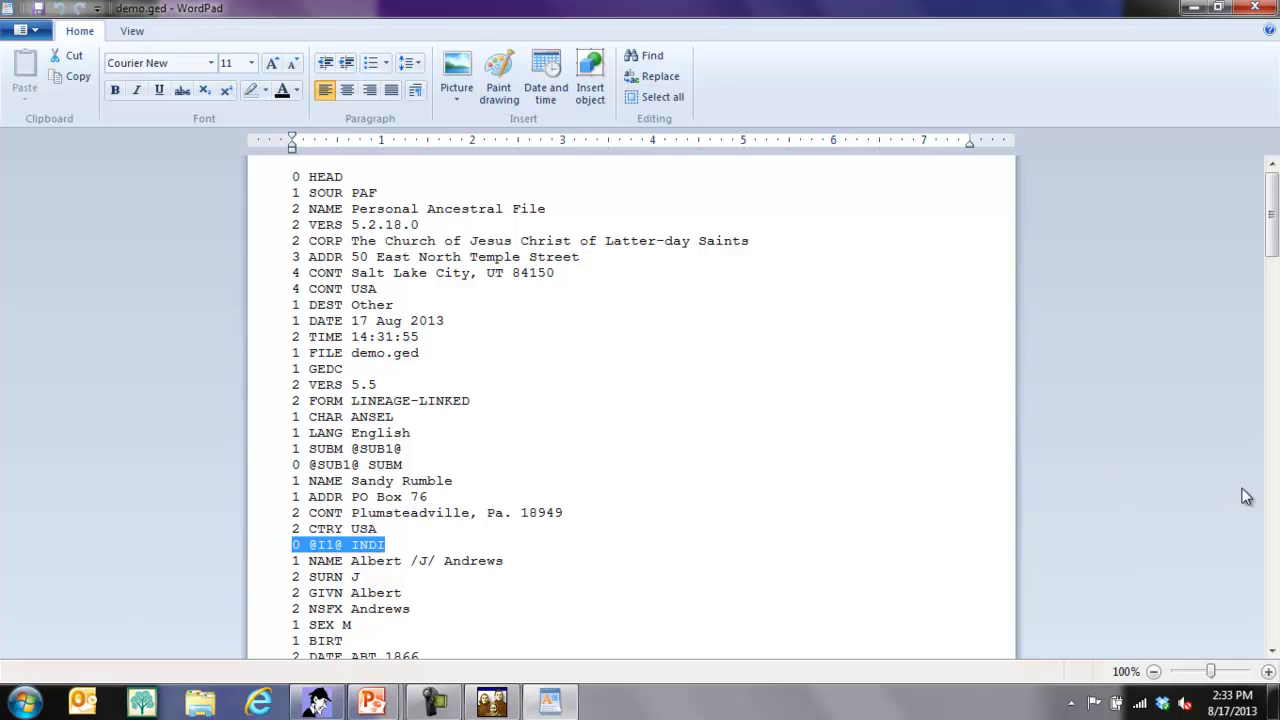
click(1273, 651)
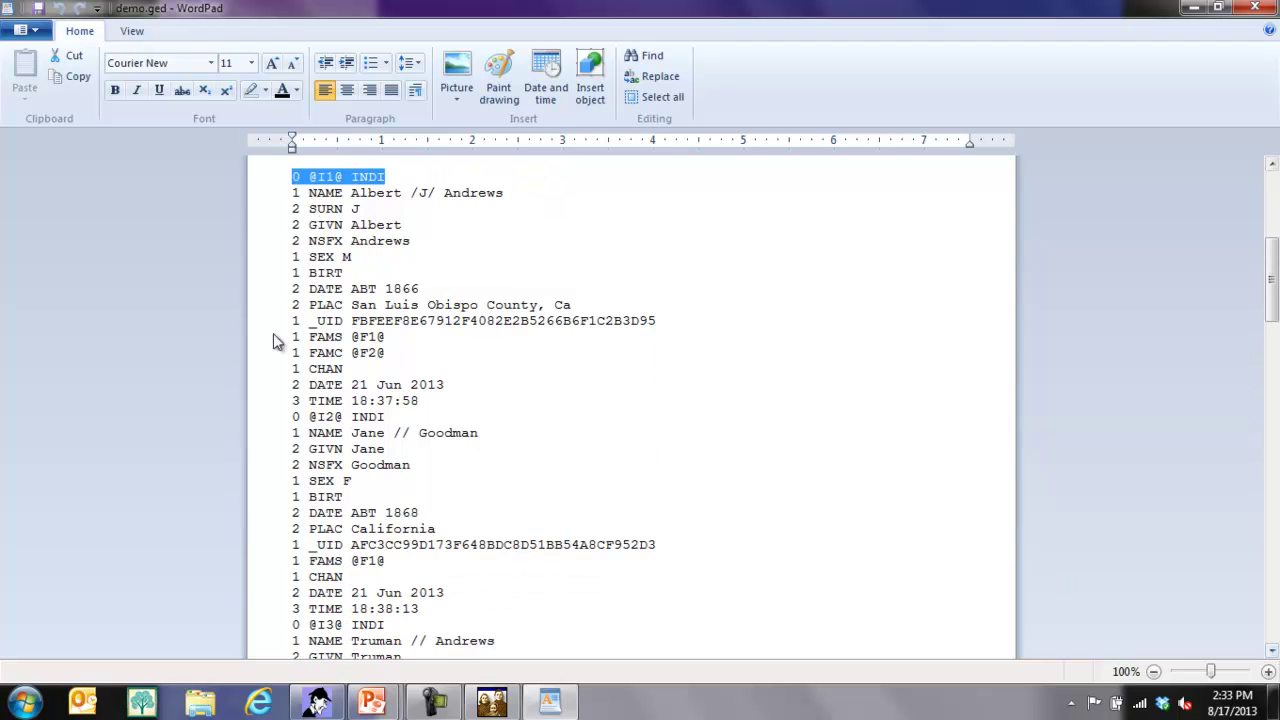
click(337, 208)
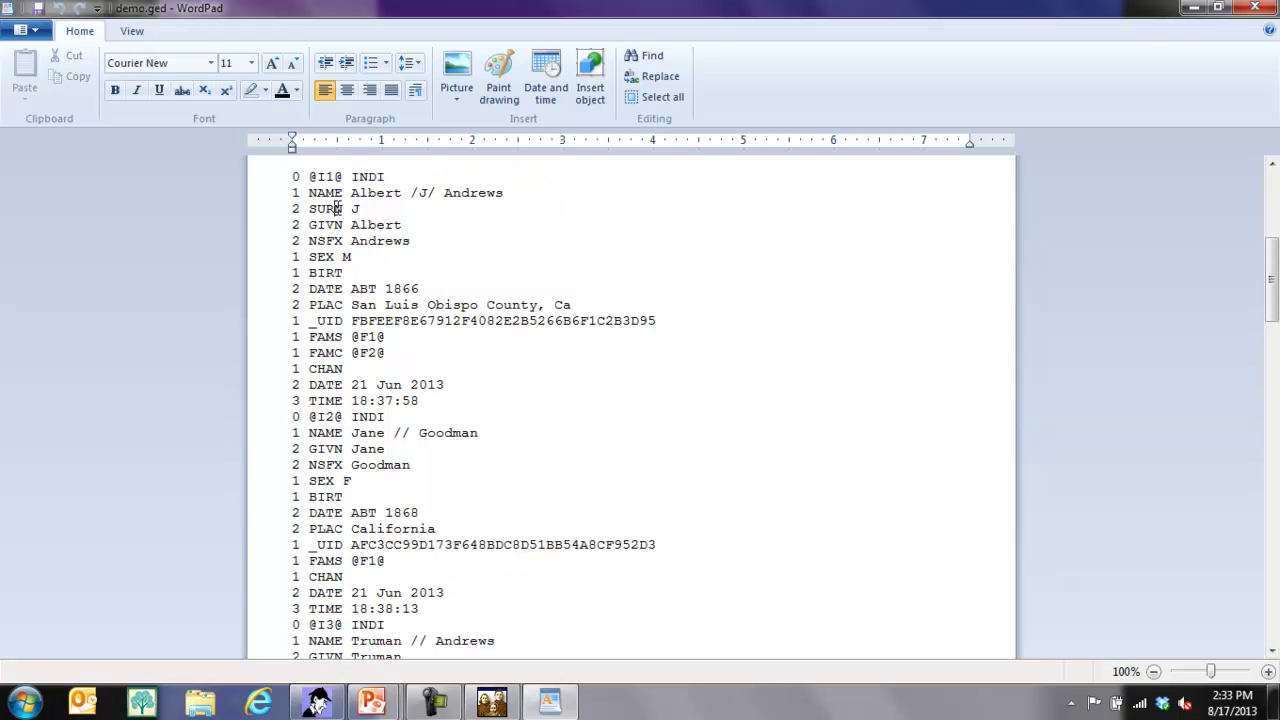
click(392, 243)
click(362, 258)
click(364, 288)
drag(265, 276, 256, 328)
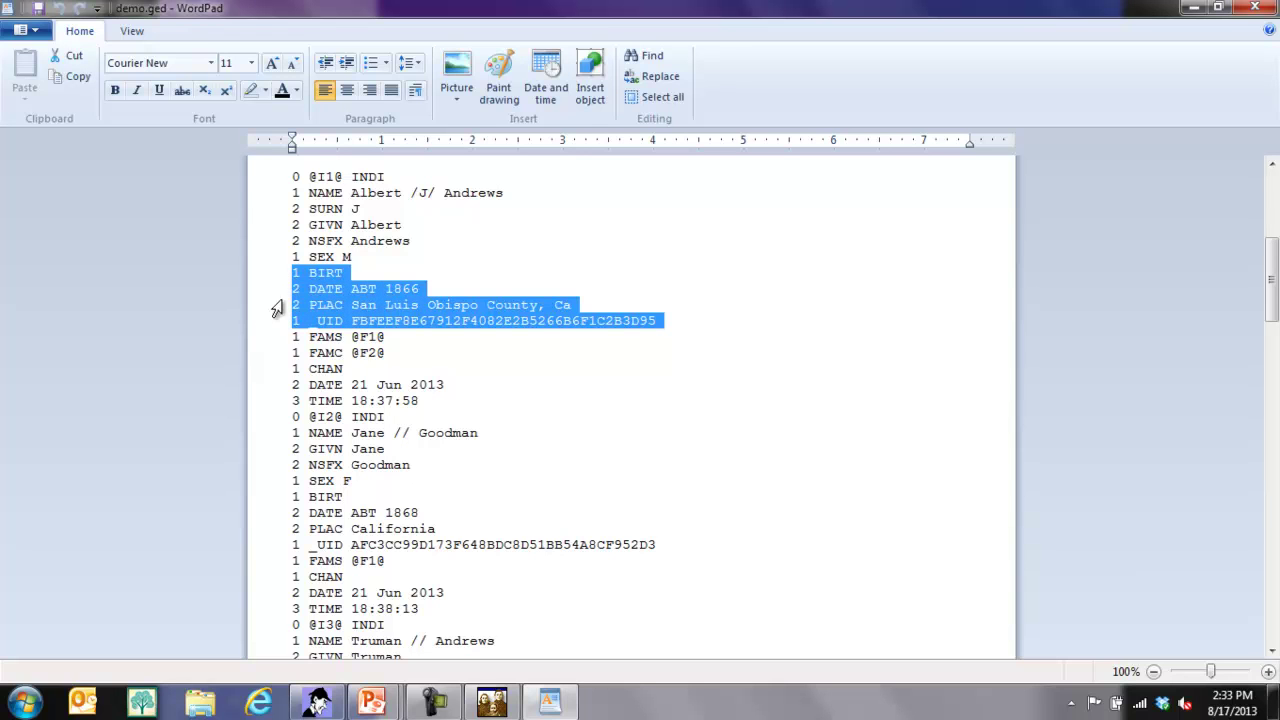
drag(283, 280, 272, 314)
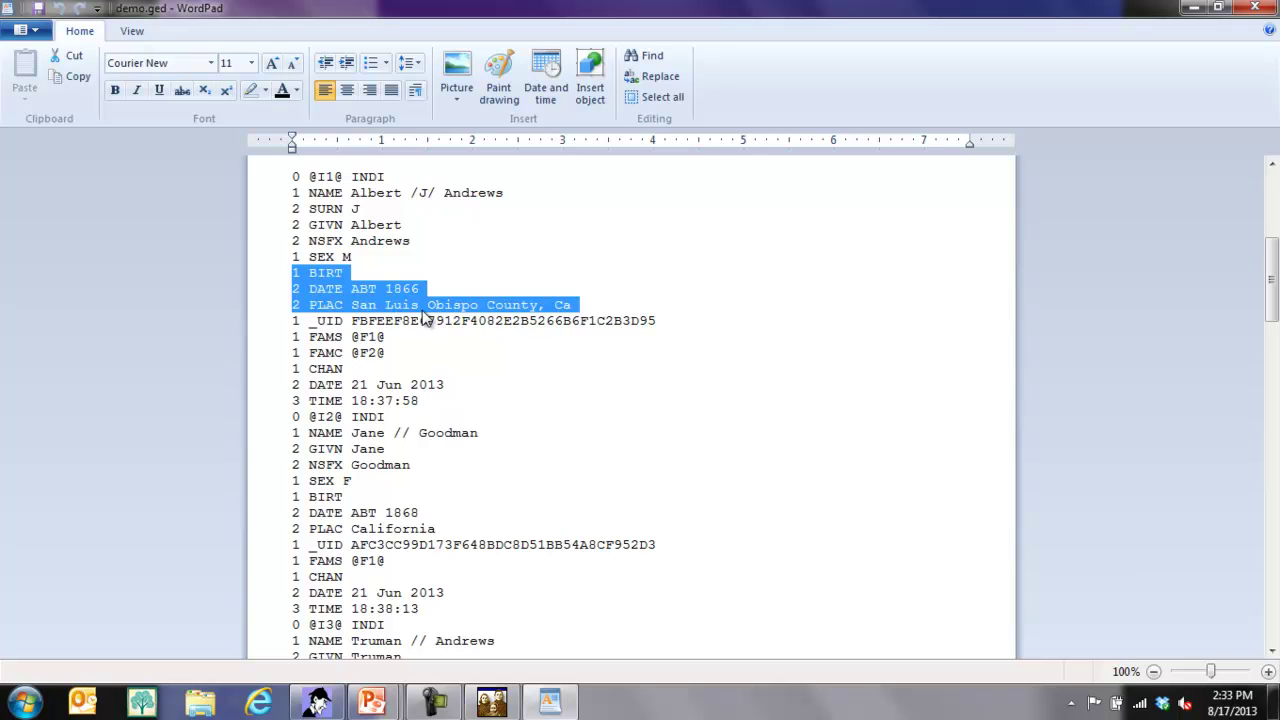
click(262, 359)
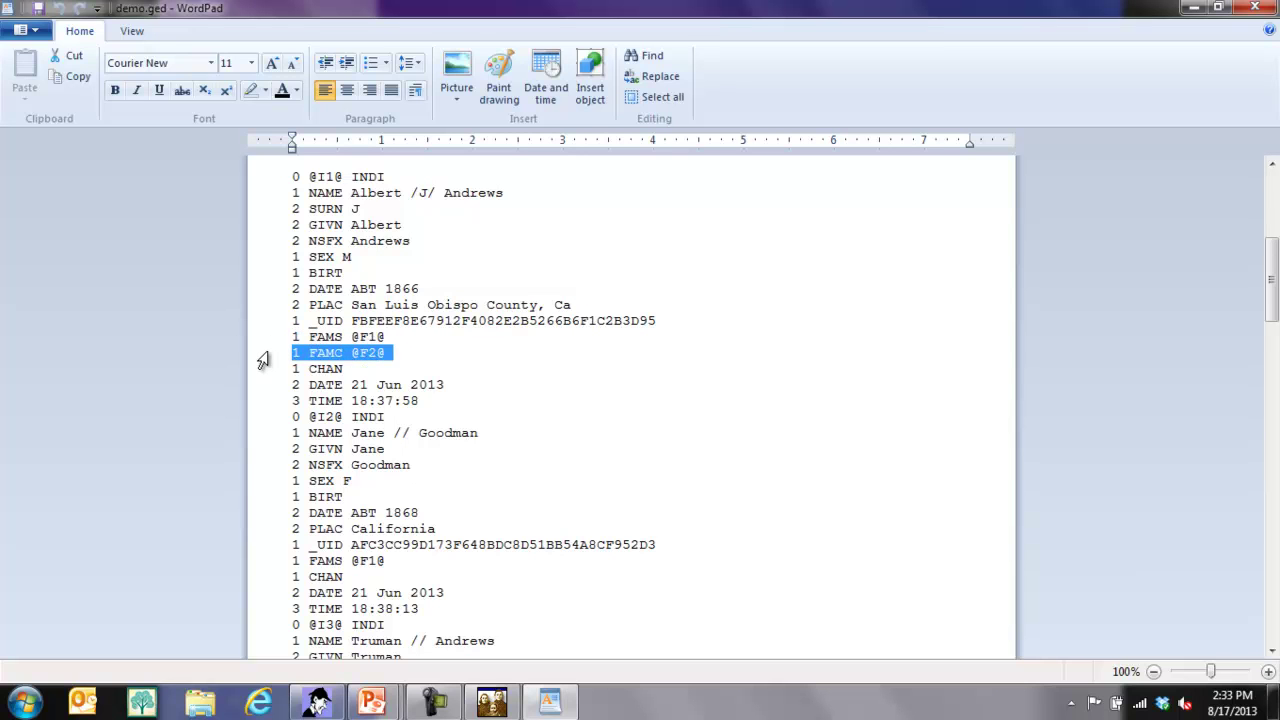
key(Down)
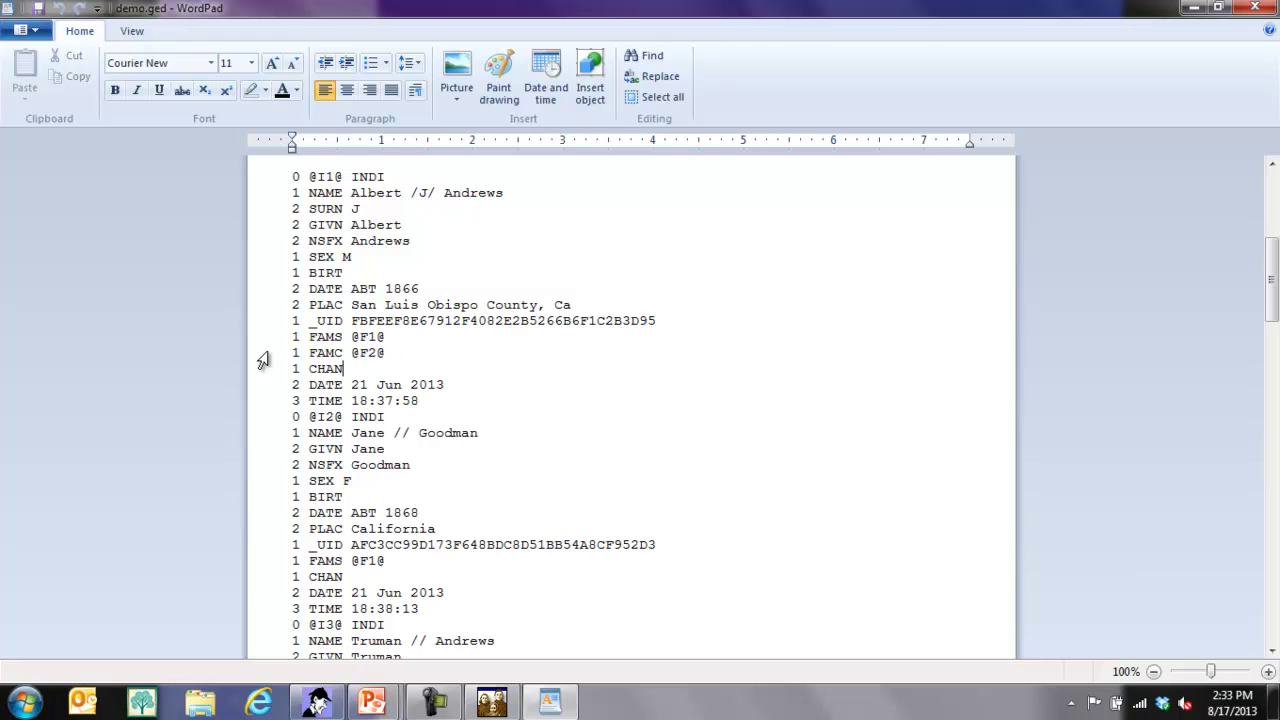
key(Down)
key(Down)
key(Down)
click(260, 418)
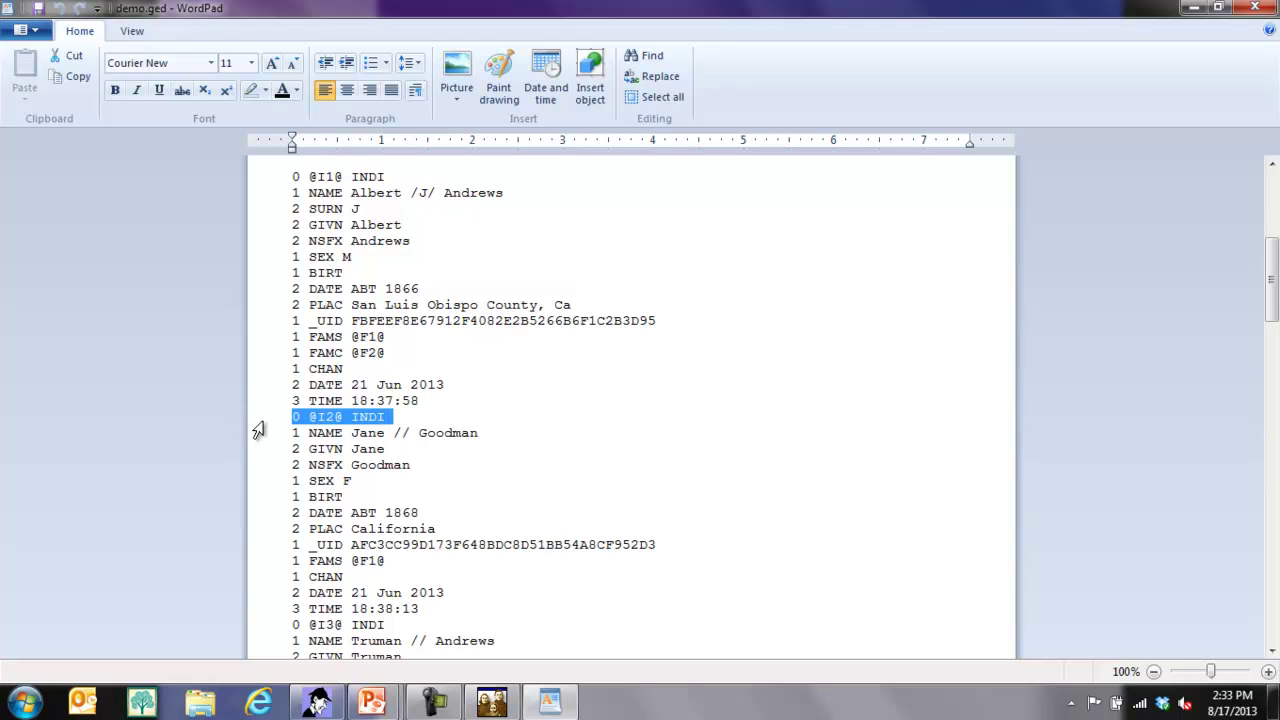
key(Down)
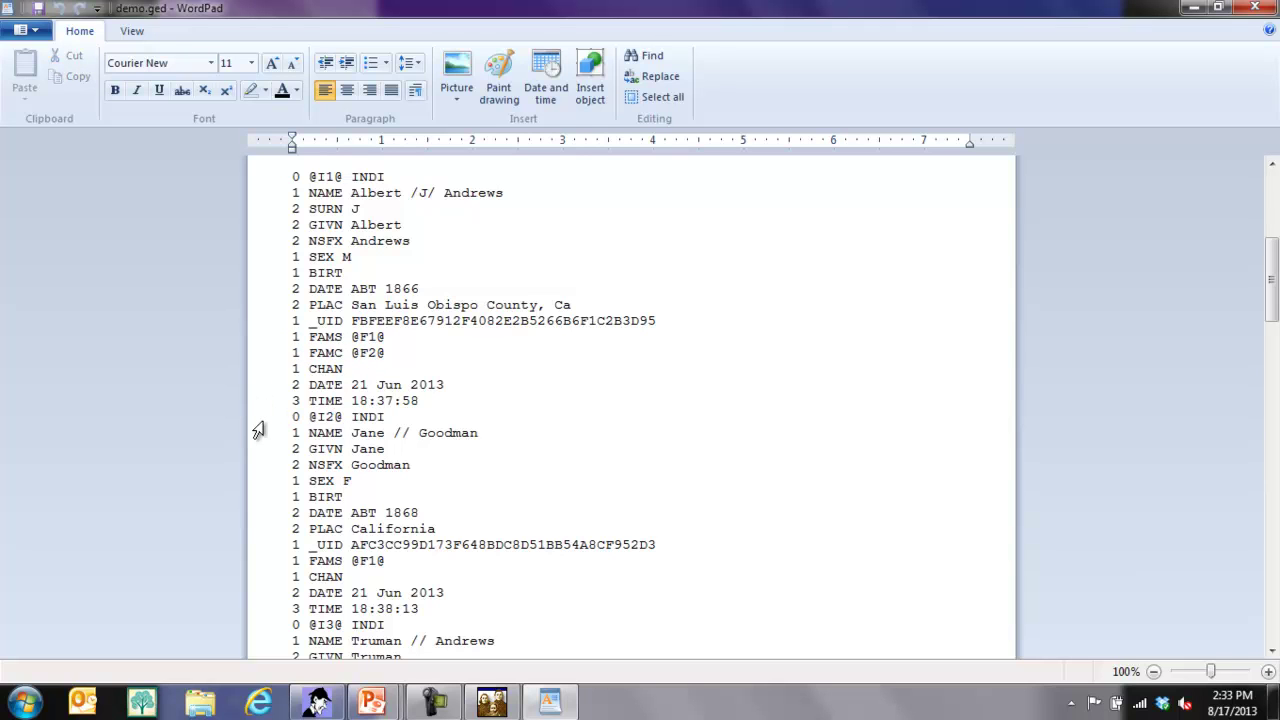
click(269, 573)
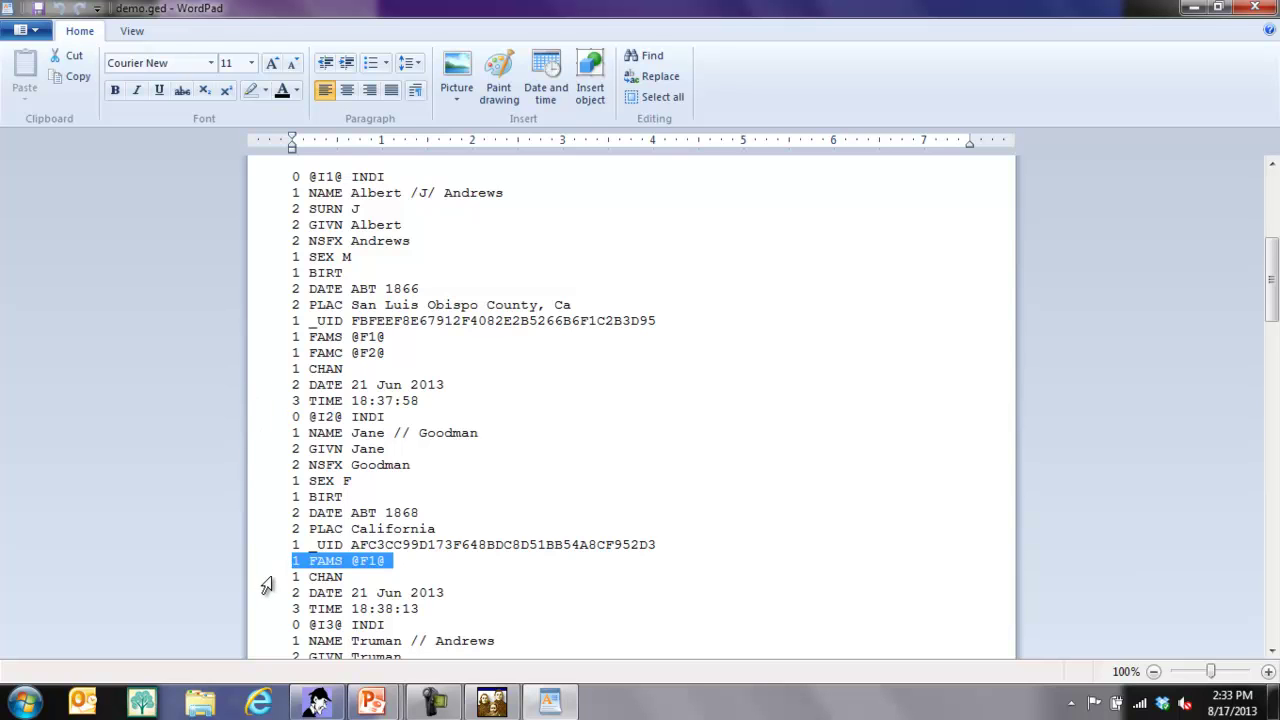
click(263, 358)
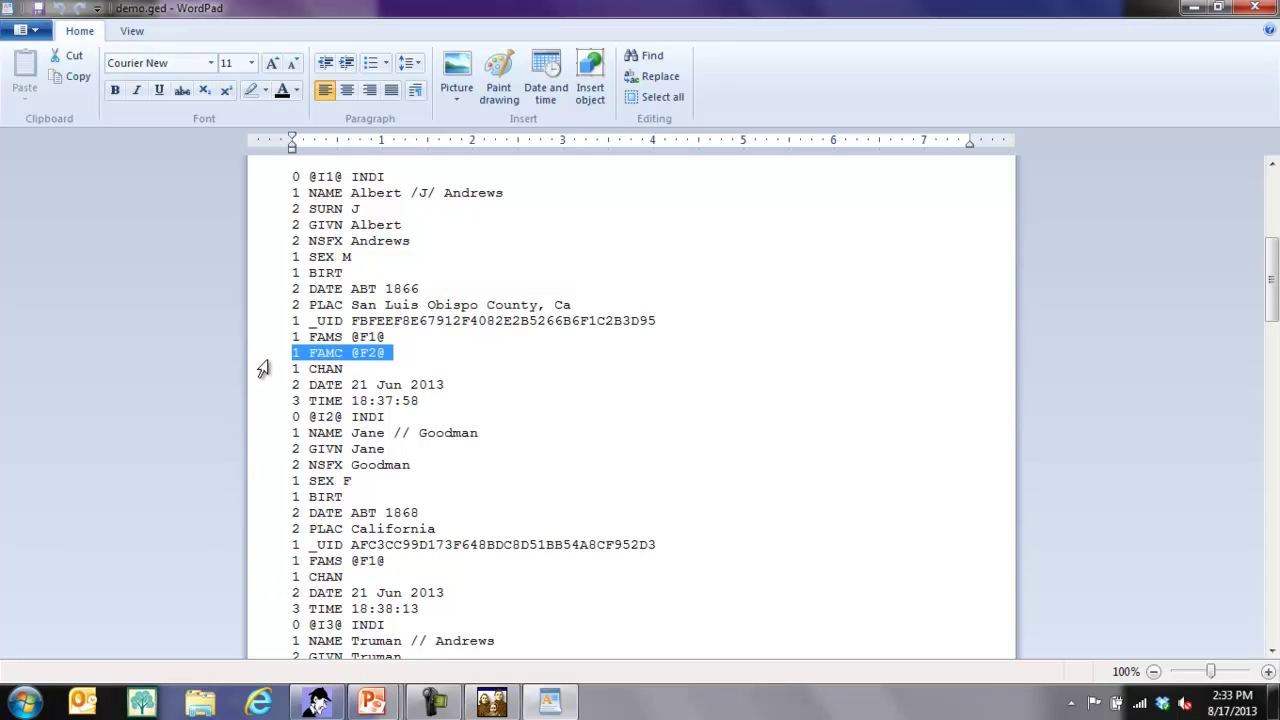
click(281, 566)
key(End)
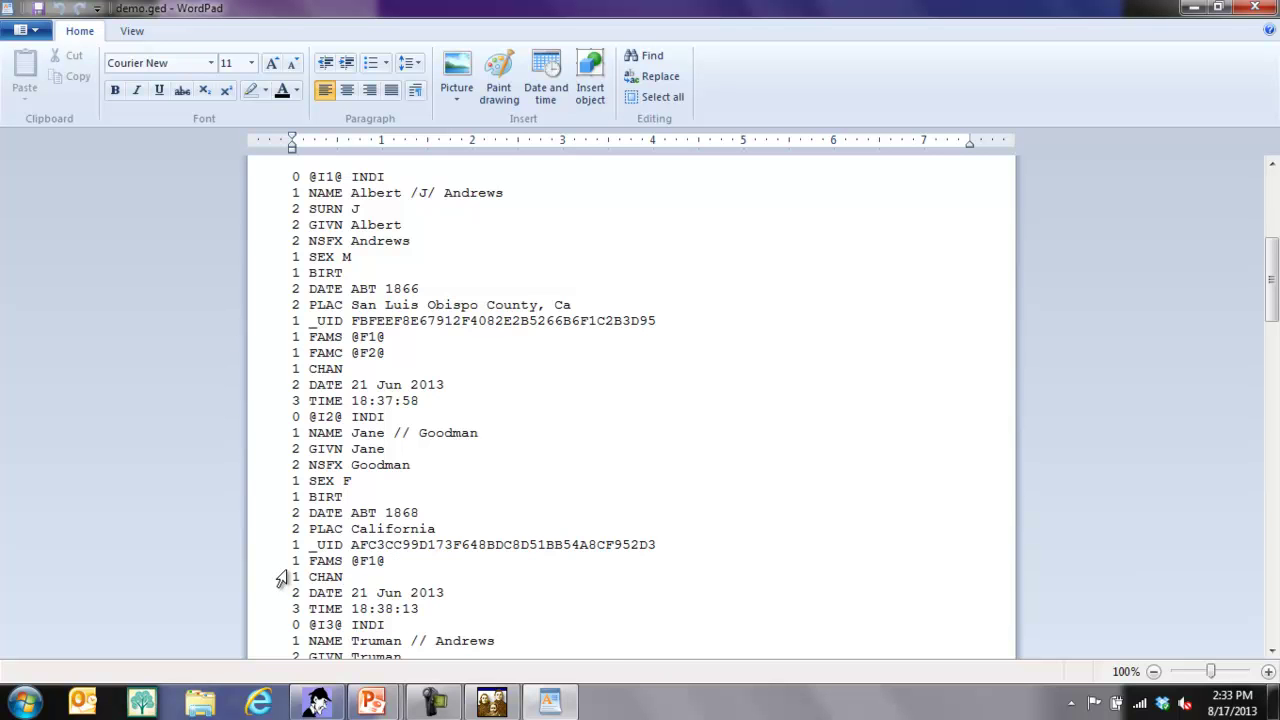
key(Page_Down)
key(Page_Down)
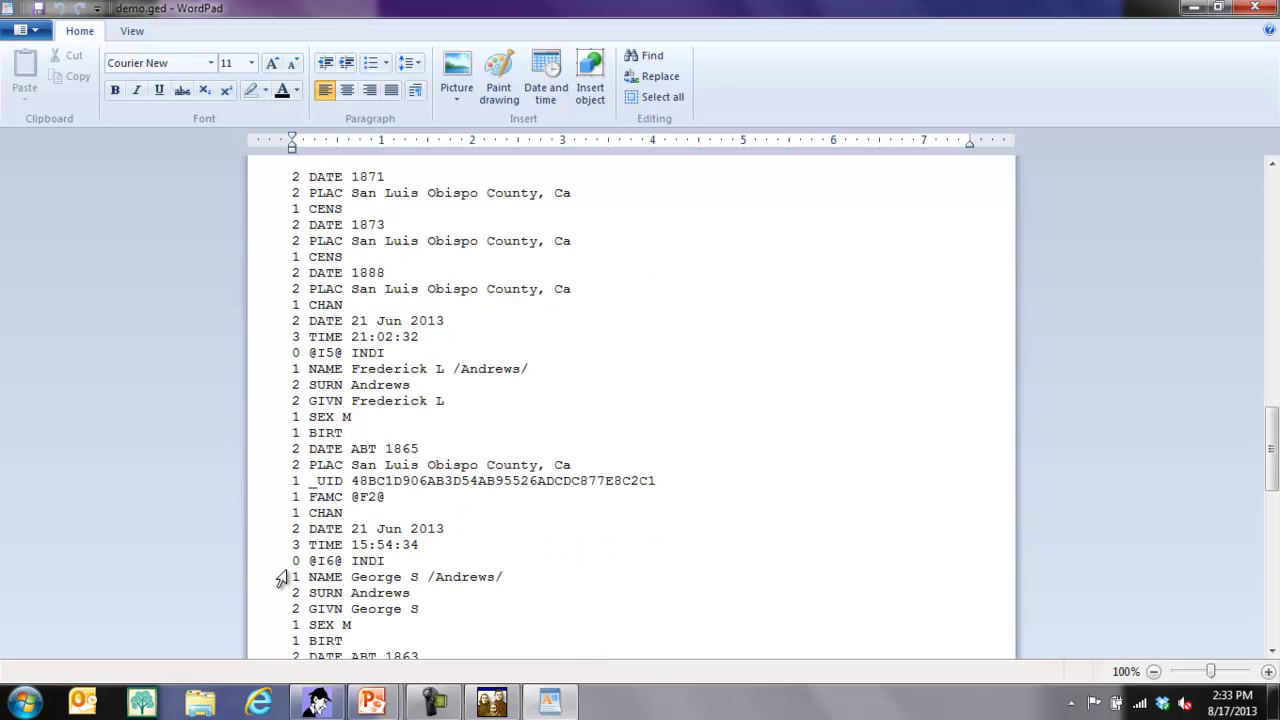
key(Page_Down)
key(Page_Down)
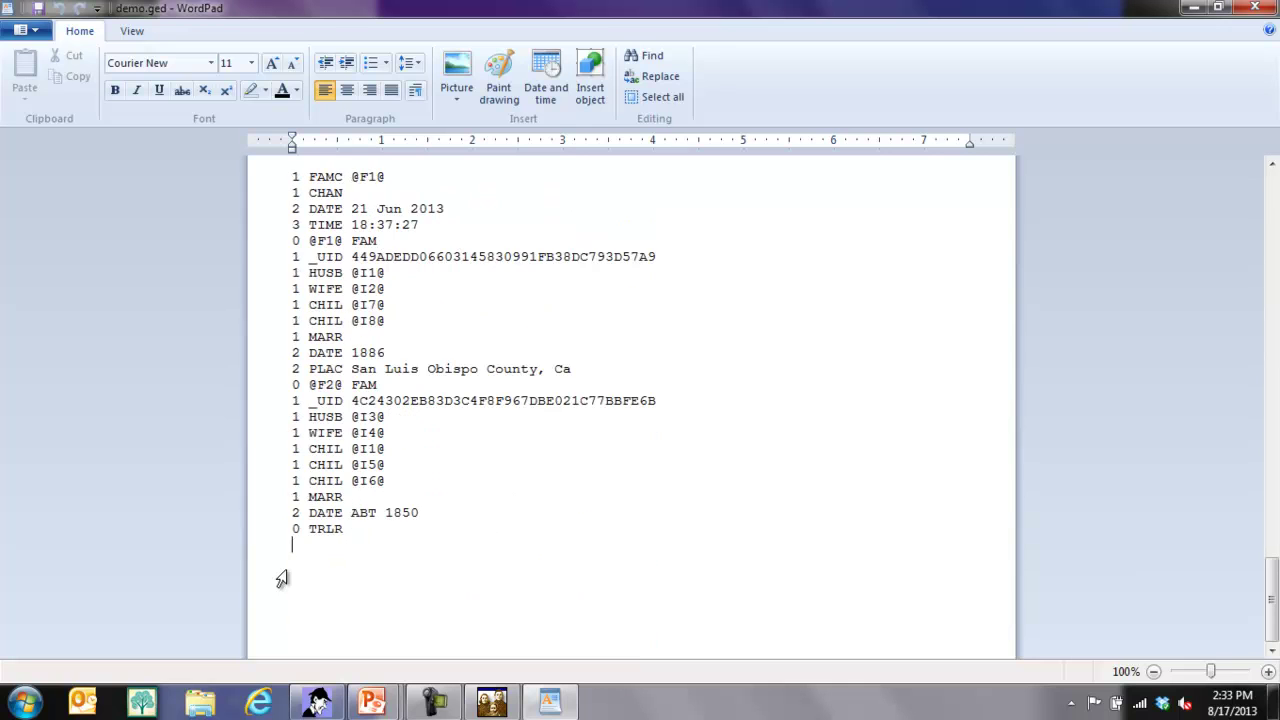
click(275, 250)
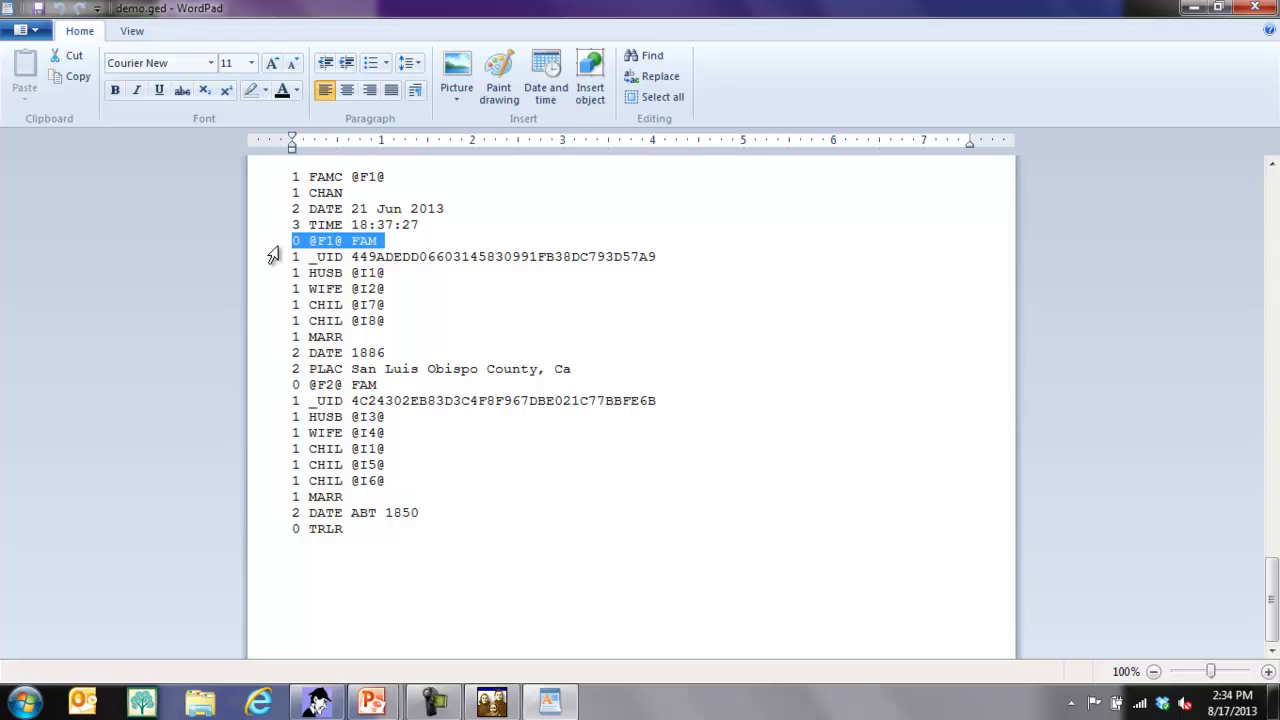
click(274, 278)
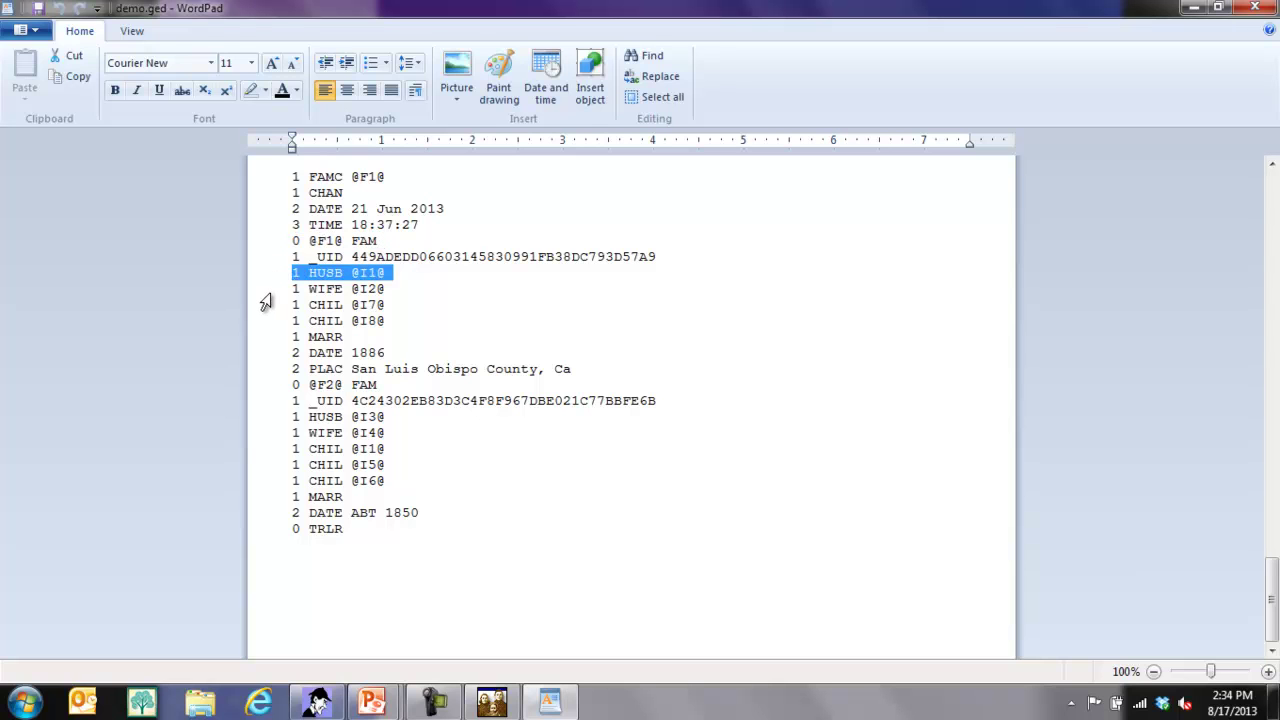
click(264, 294)
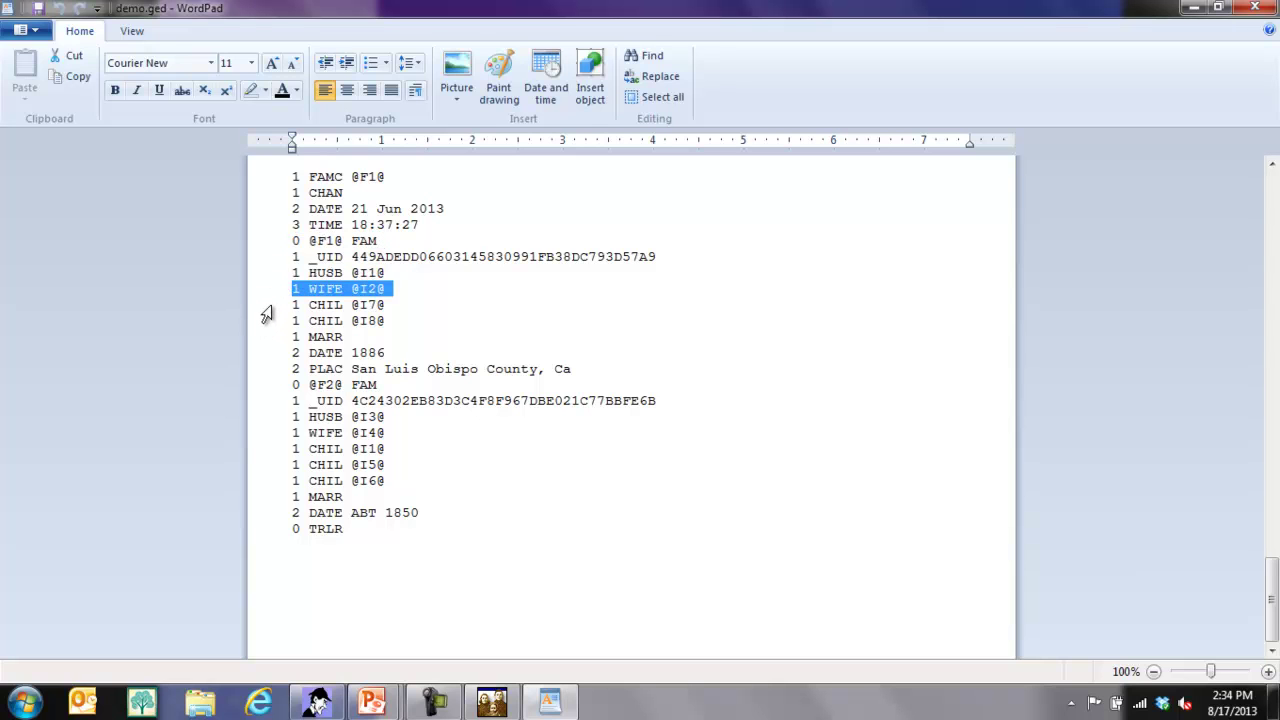
click(261, 308)
click(261, 322)
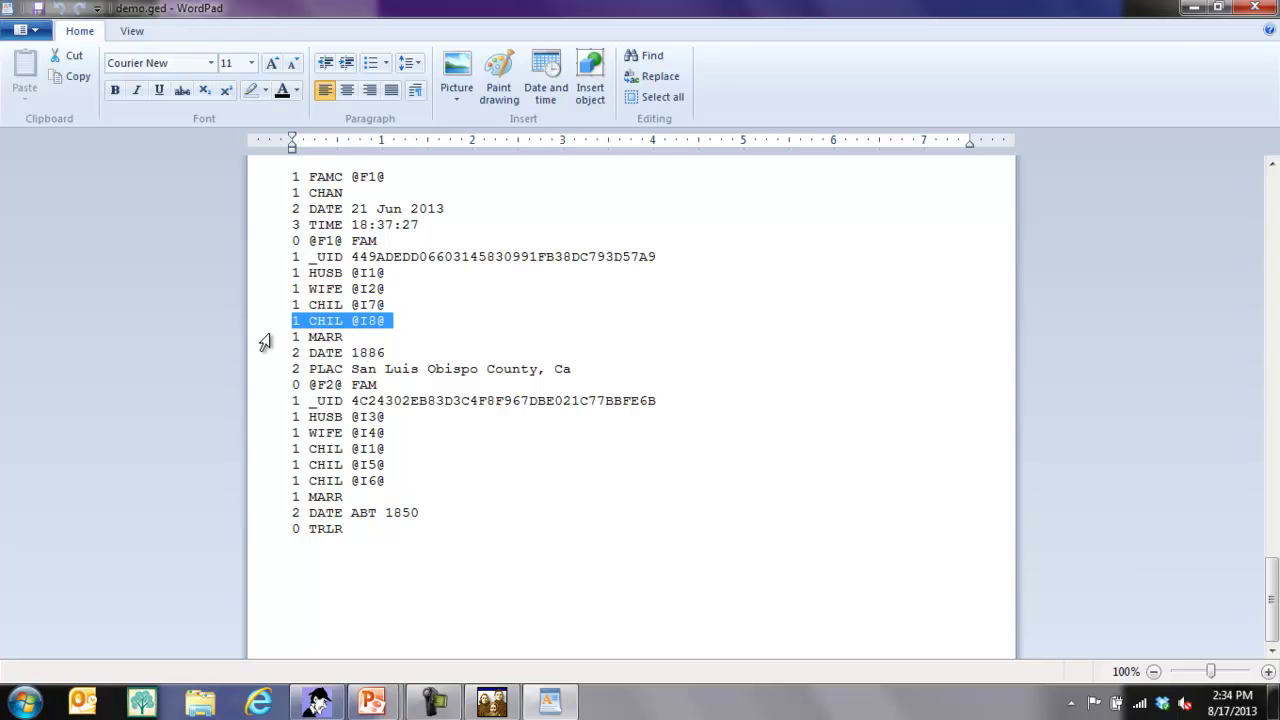
click(264, 338)
click(264, 356)
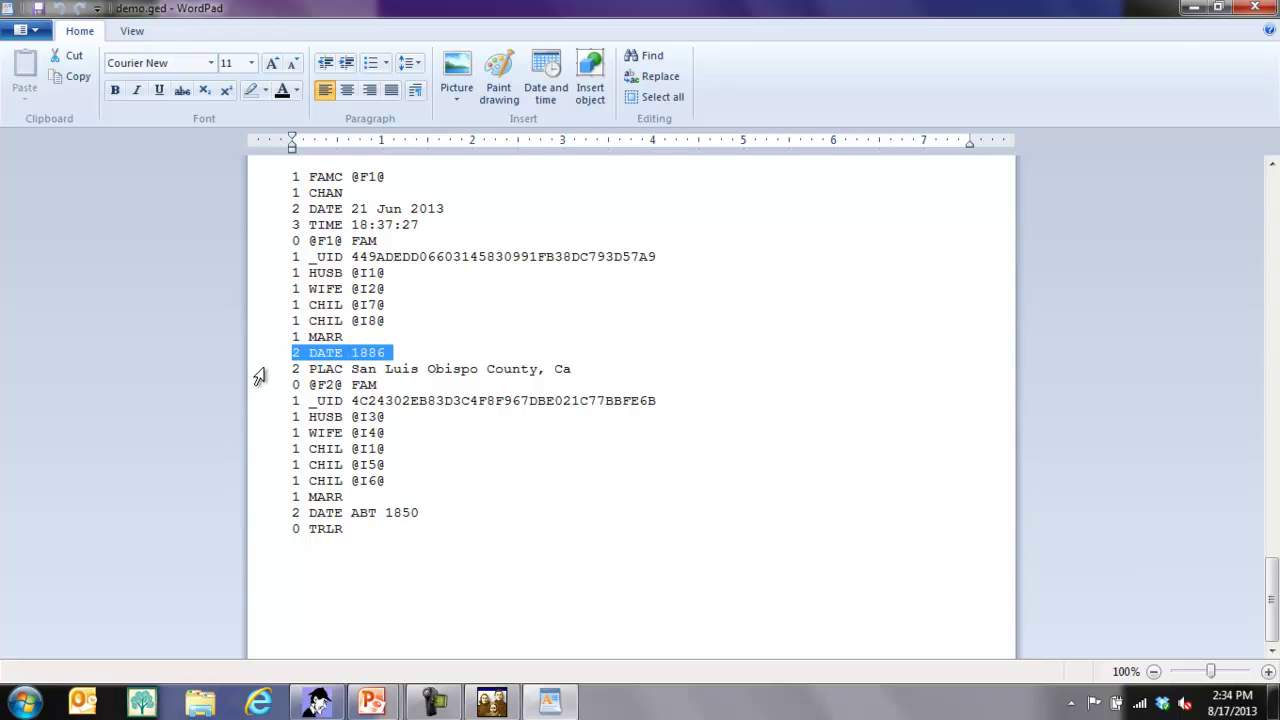
click(262, 372)
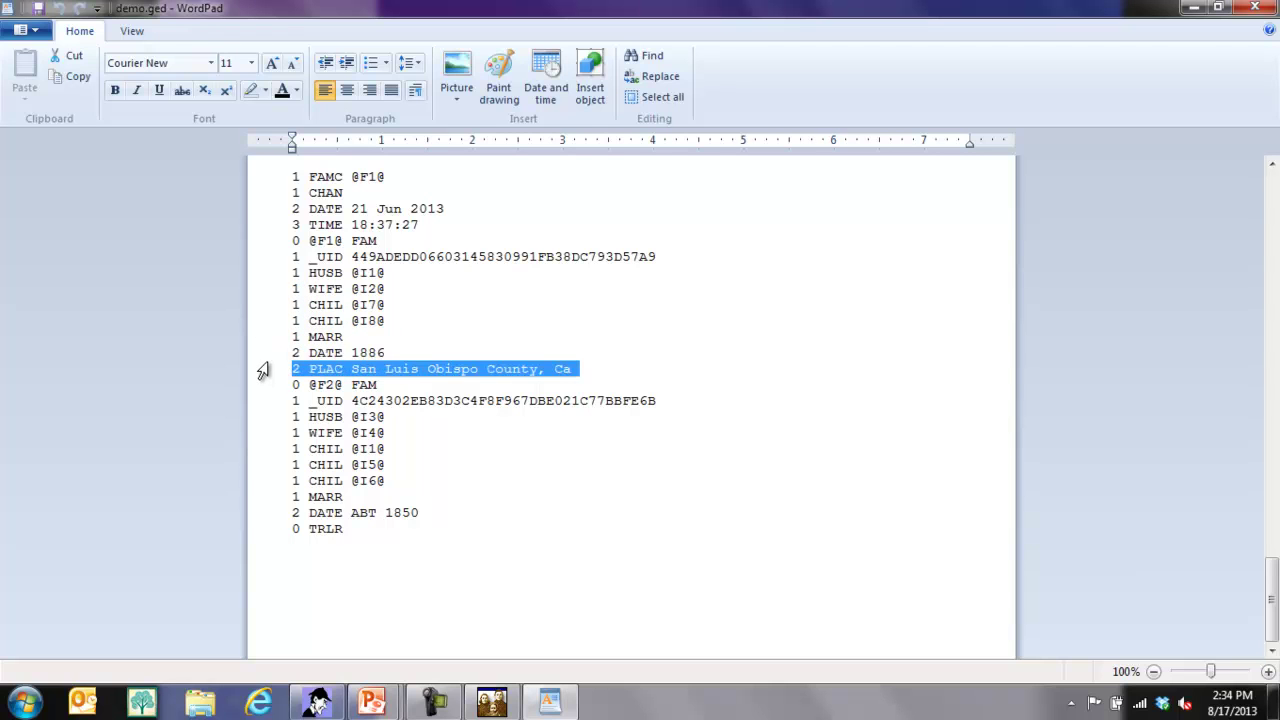
drag(255, 418, 251, 503)
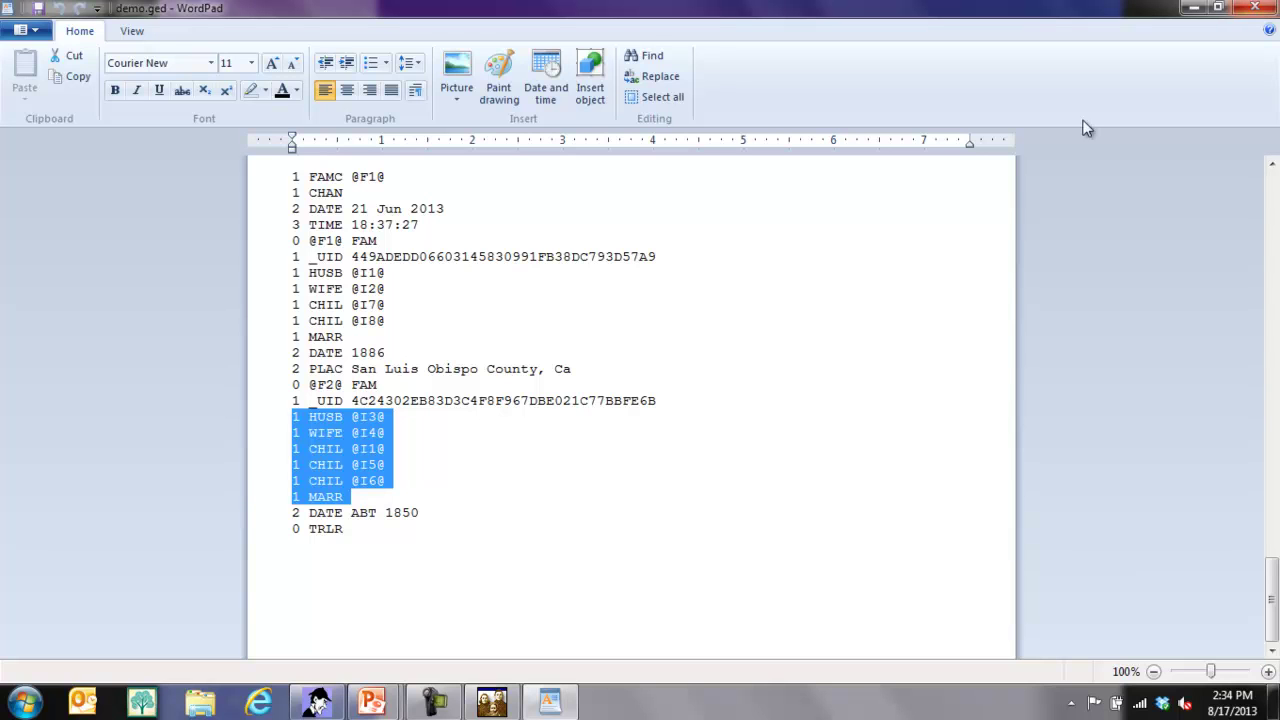
drag(1273, 600, 1275, 210)
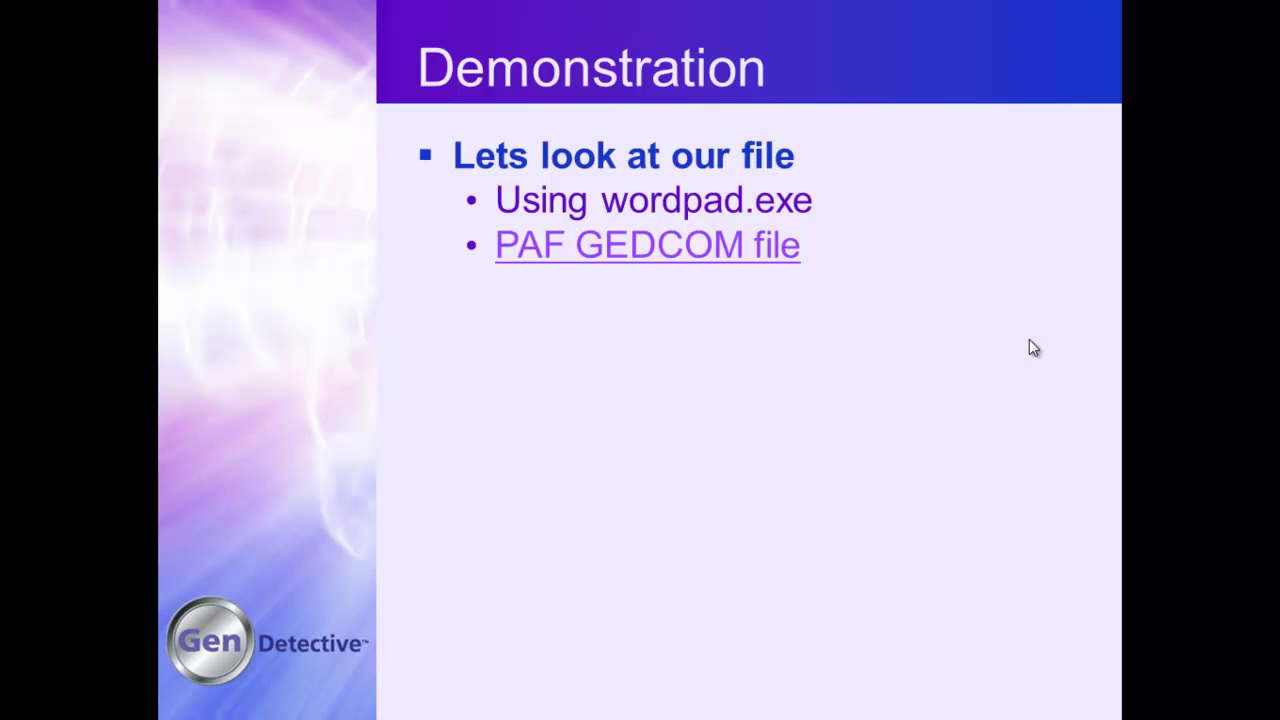
key(Right)
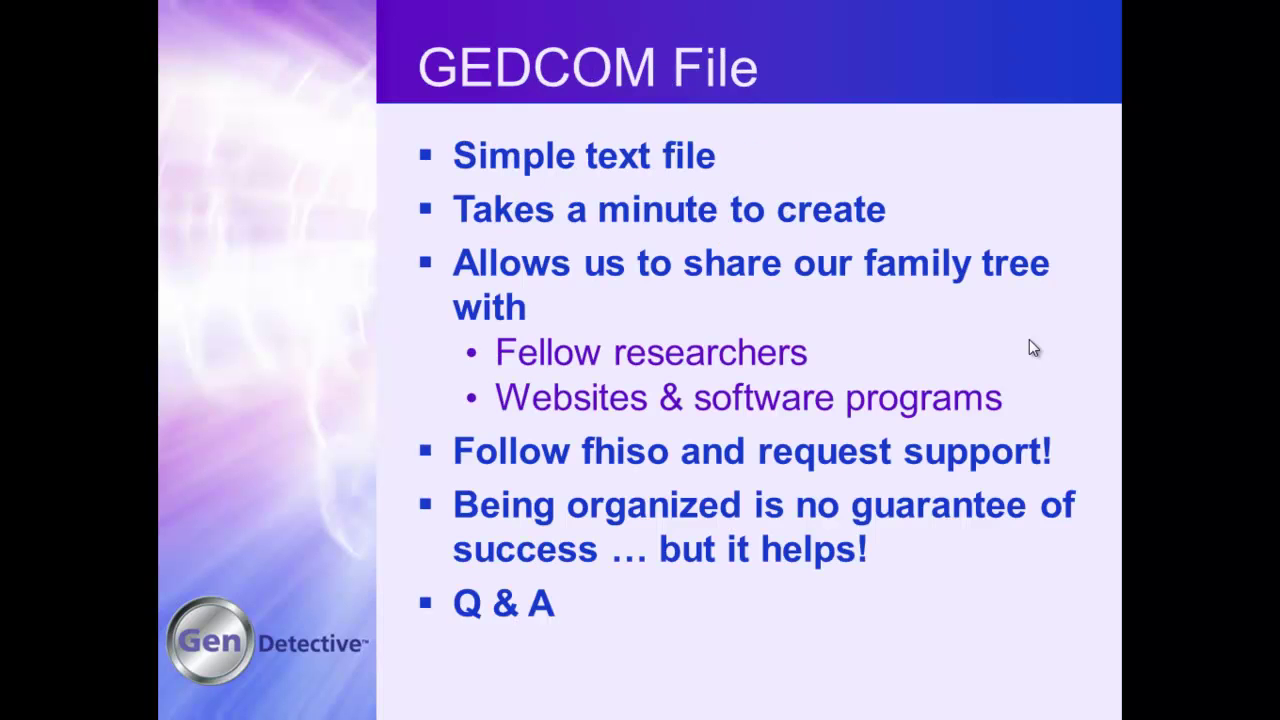